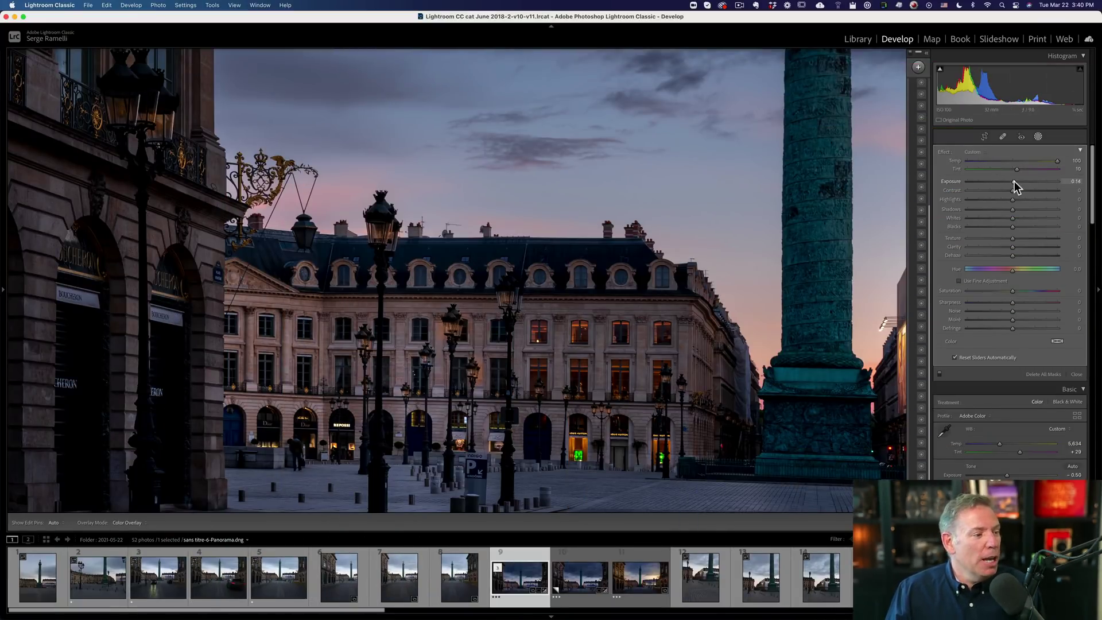
Push the lamp mask Exposure up to 4.00, settle it near 0.20, and zoom out to Fit
{"action": "left_click_drag", "start_coordinate": [1014, 184], "coordinate": [1097, 190]}
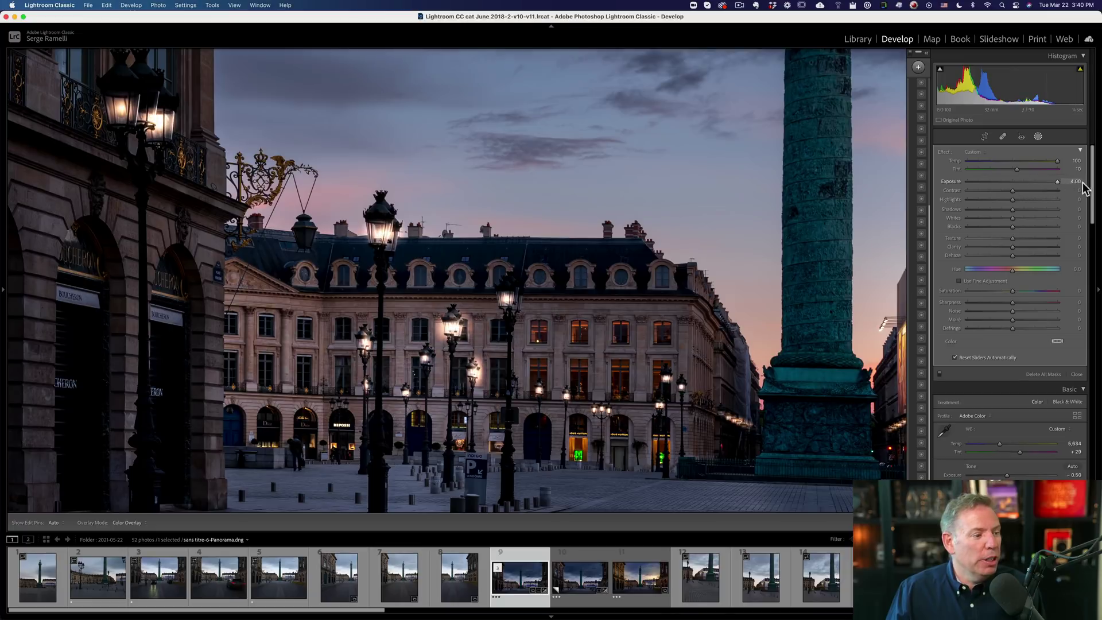
{"action": "left_click_drag", "start_coordinate": [1048, 187], "coordinate": [1017, 184]}
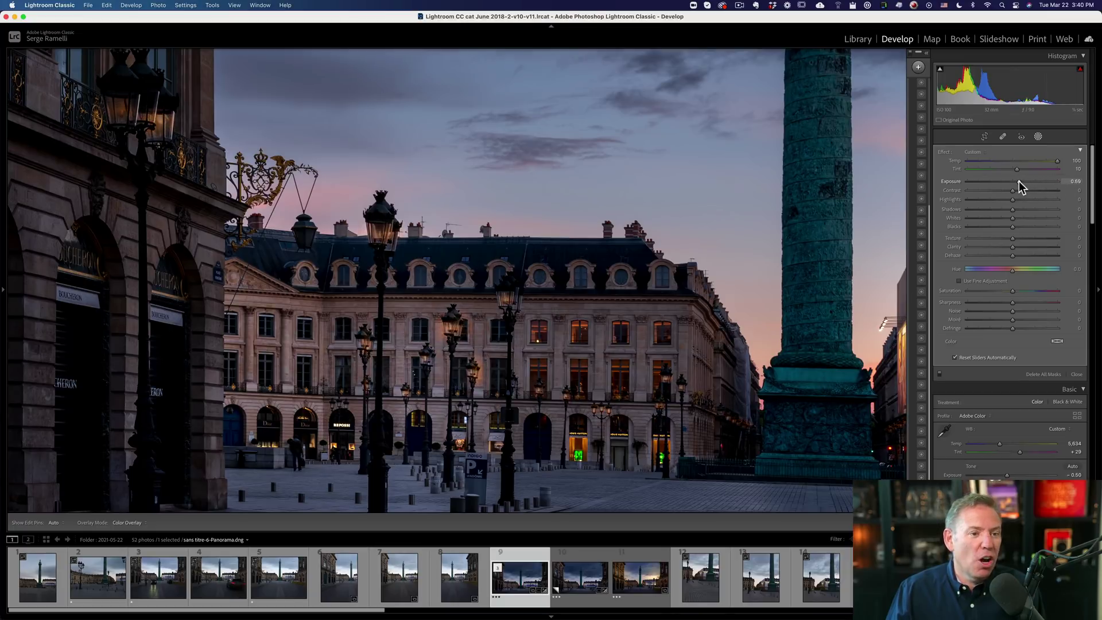
{"action": "left_click", "coordinate": [666, 302]}
{"action": "mouse_move", "coordinate": [1014, 180]}
{"action": "left_mouse_down"}
{"action": "mouse_move", "coordinate": [1096, 190]}
{"action": "mouse_move", "coordinate": [1014, 183]}
{"action": "left_mouse_up"}
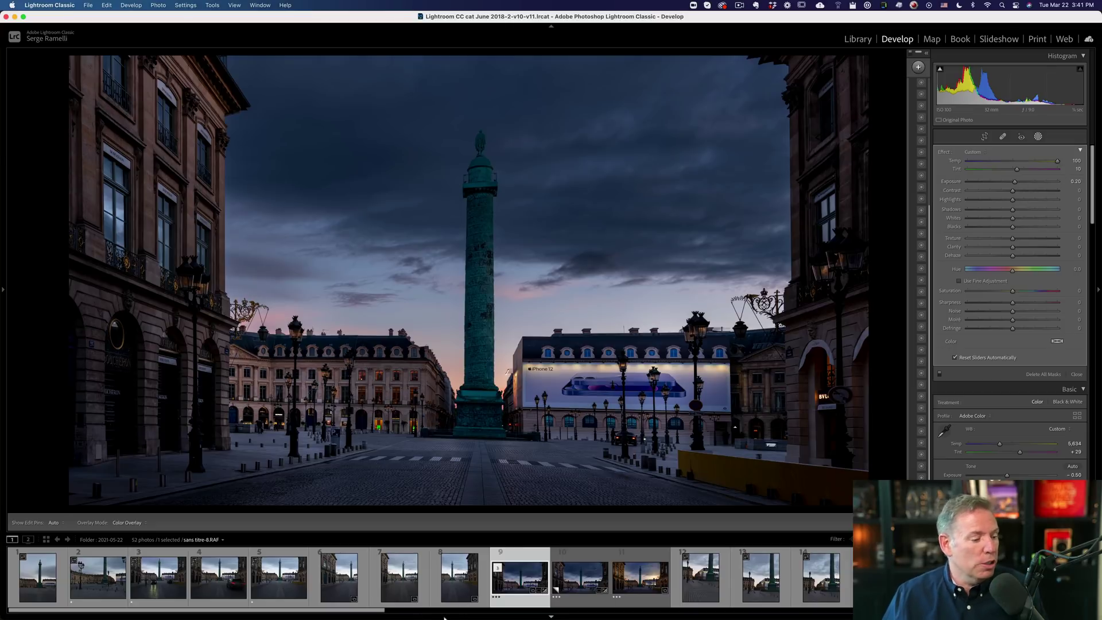
Switch from the copy to the original panorama and raise its lamp mask Exposure to 0.70
{"action": "left_click", "coordinate": [584, 581]}
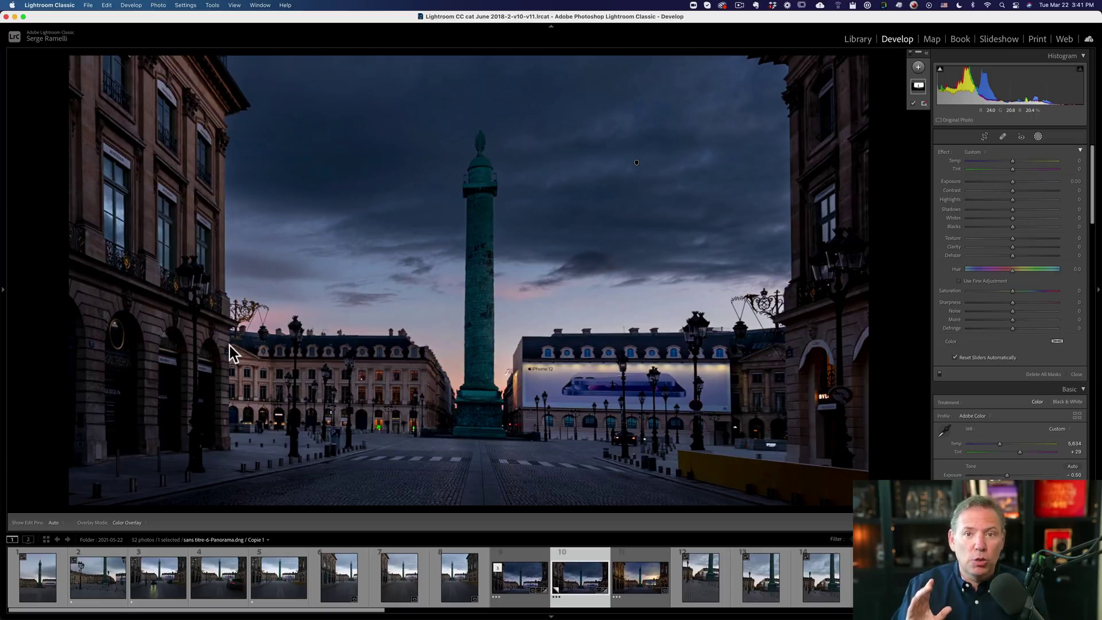
{"action": "left_click", "coordinate": [515, 577]}
{"action": "left_click", "coordinate": [918, 105]}
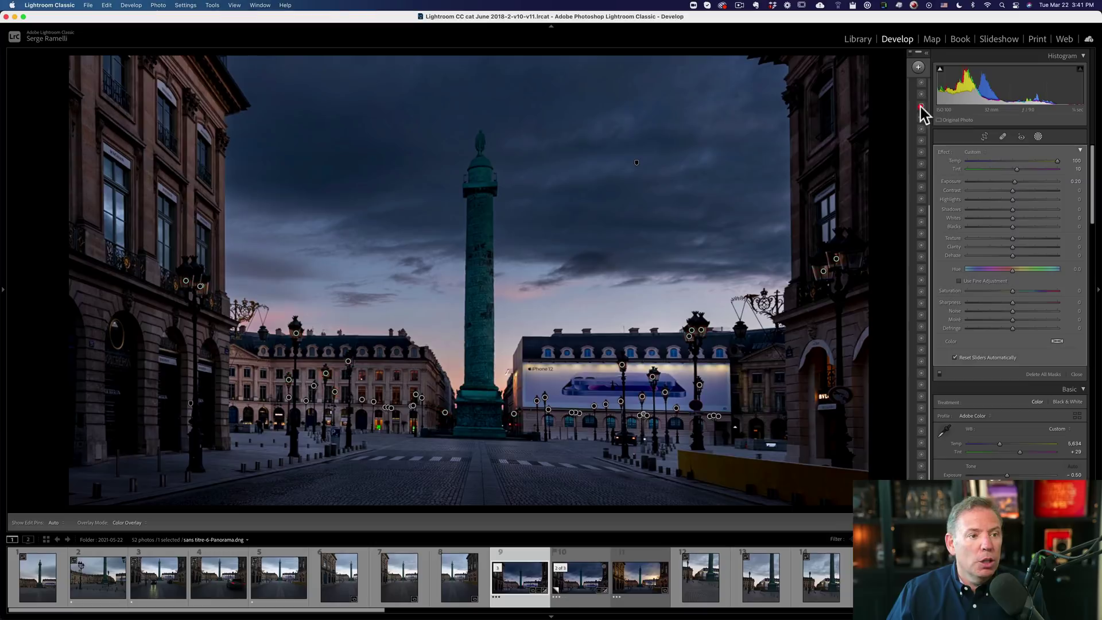
{"action": "mouse_move", "coordinate": [1018, 181]}
{"action": "left_mouse_down"}
{"action": "mouse_move", "coordinate": [1090, 181]}
{"action": "mouse_move", "coordinate": [999, 182]}
{"action": "mouse_move", "coordinate": [1085, 183]}
{"action": "mouse_move", "coordinate": [1011, 183]}
{"action": "mouse_move", "coordinate": [1024, 184]}
{"action": "left_mouse_up"}
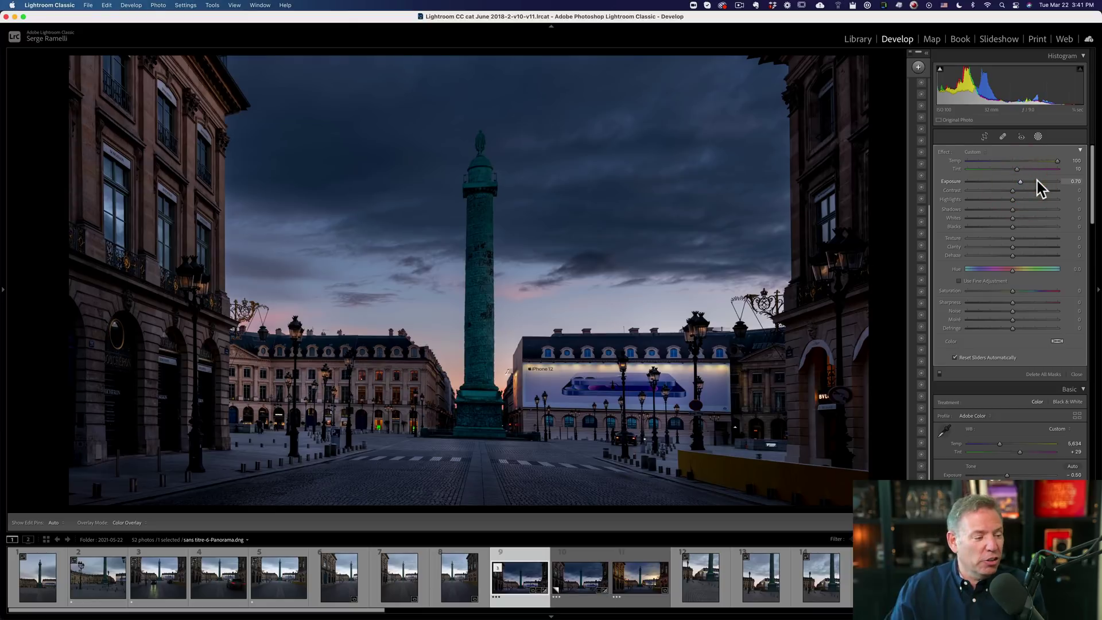
Switch to the Copie 1 thumbnail and zoom in on the left façade and dusk sky
{"action": "left_click", "coordinate": [587, 573]}
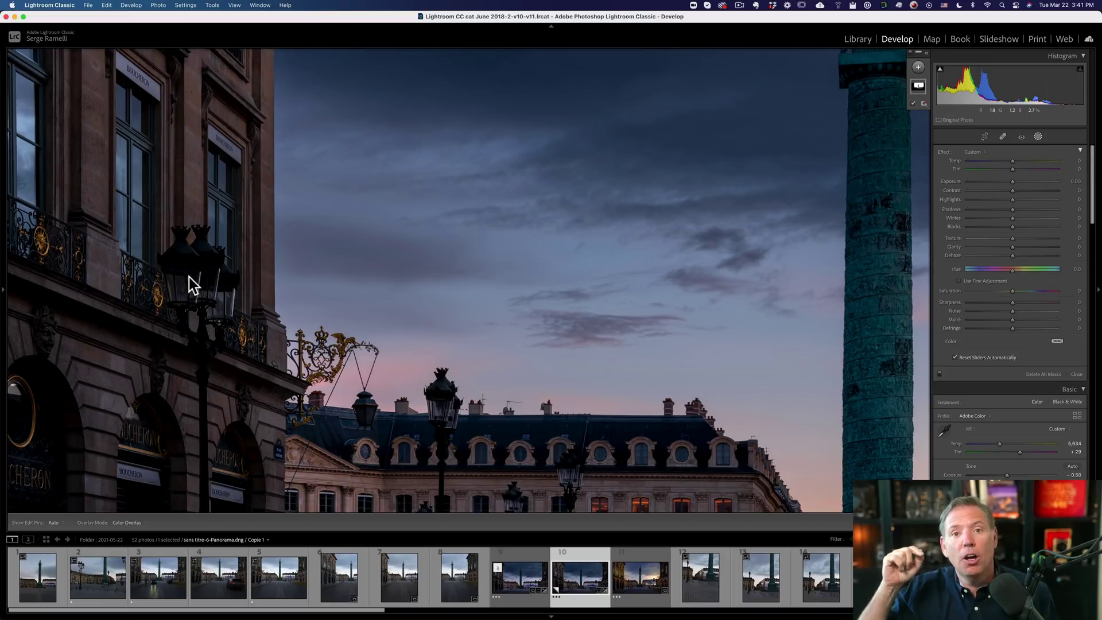
In the Navigator, try Fit, 300% and 200% before settling on 100% zoom
{"action": "left_click", "coordinate": [5, 289]}
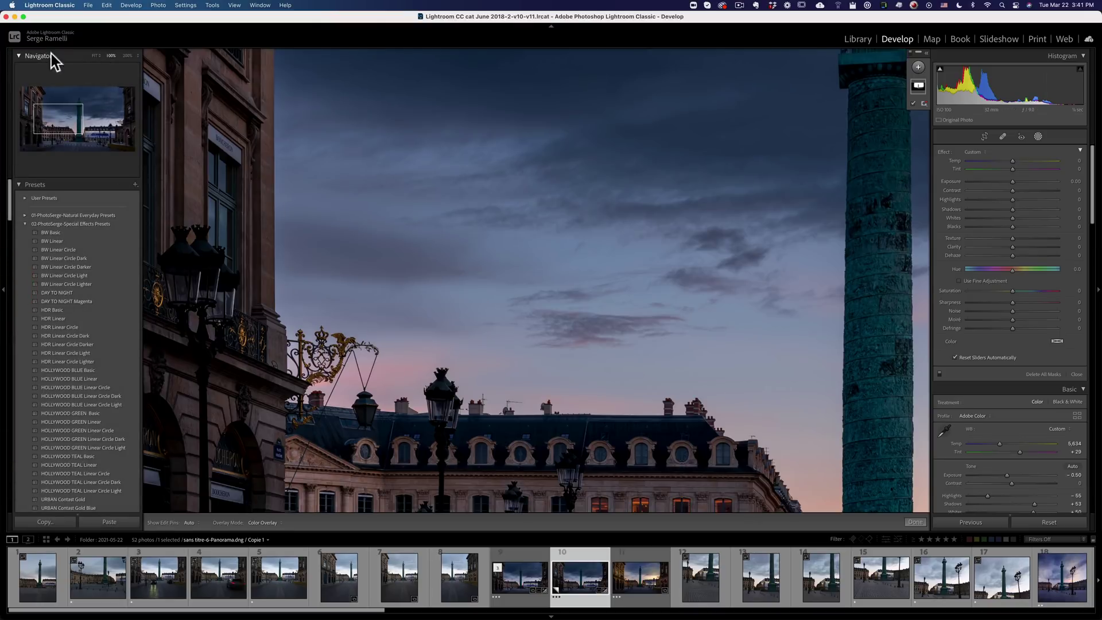
{"action": "left_click", "coordinate": [94, 55]}
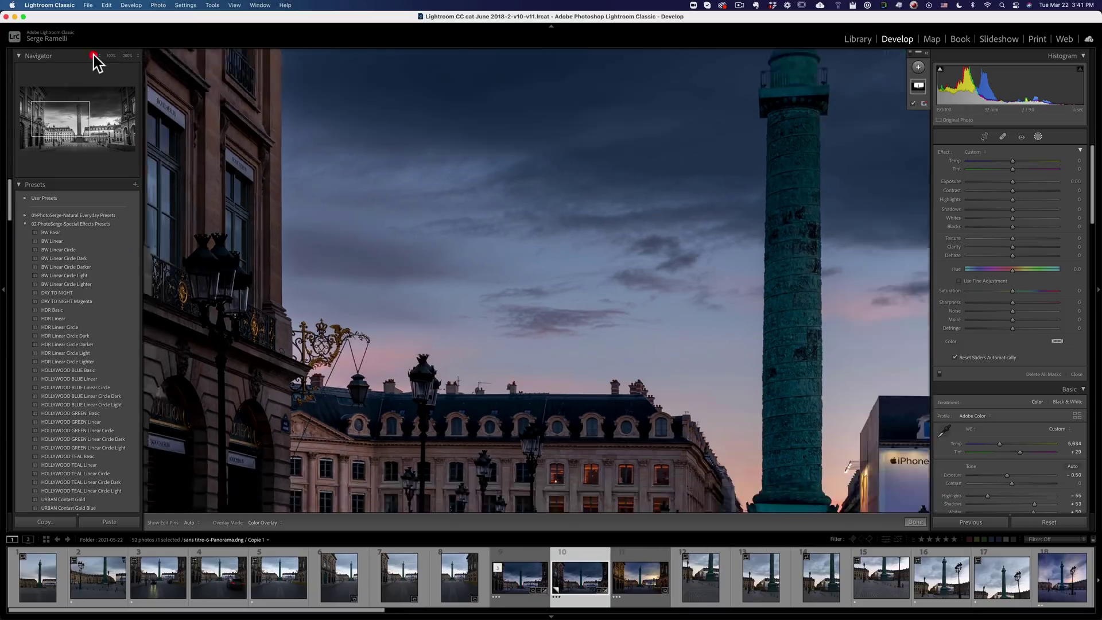
{"action": "left_click", "coordinate": [111, 56]}
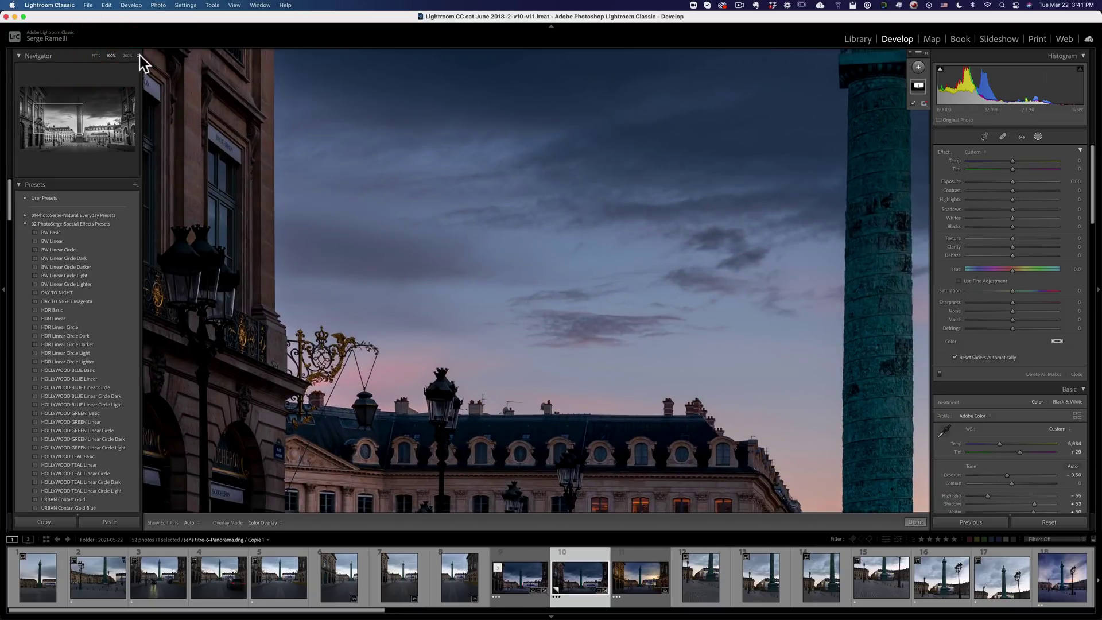
{"action": "left_click", "coordinate": [139, 55]}
{"action": "left_click", "coordinate": [146, 78]}
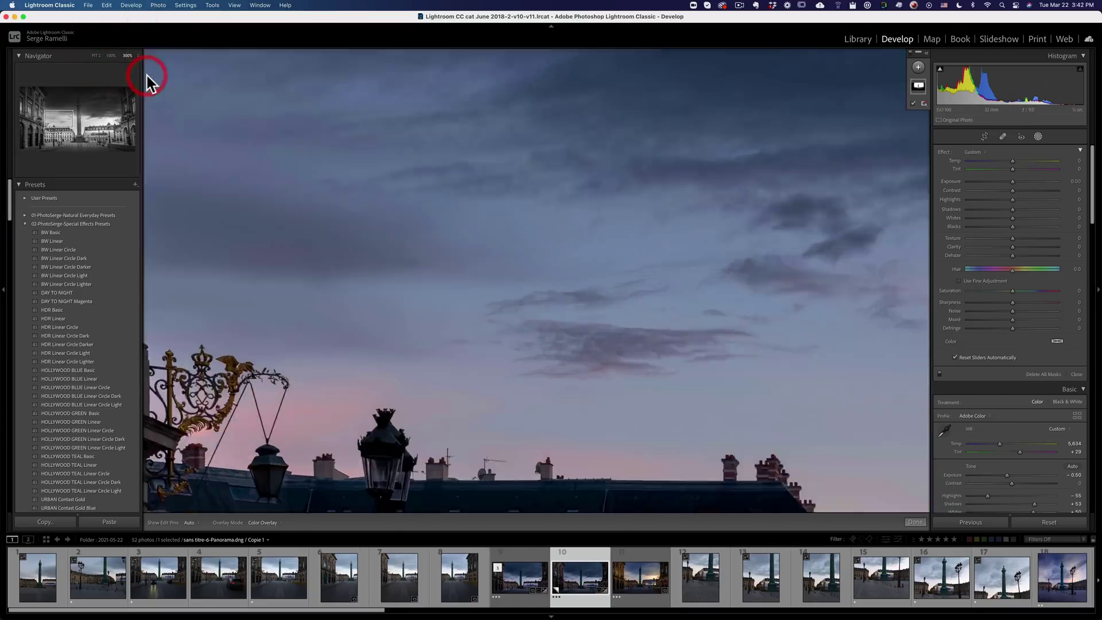
{"action": "left_click", "coordinate": [127, 55]}
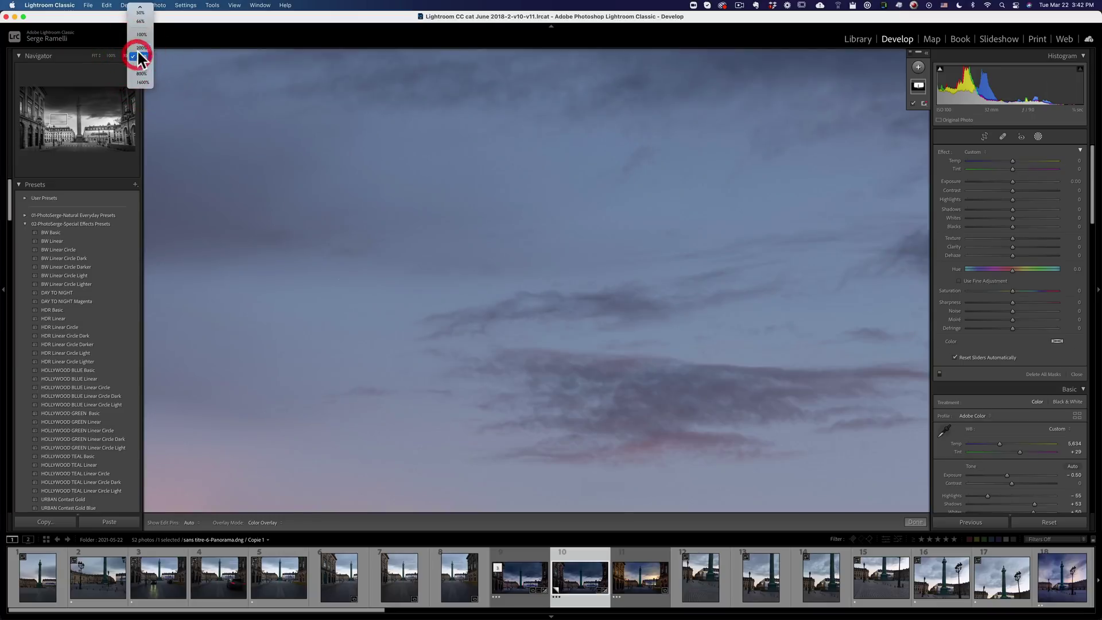
{"action": "left_click", "coordinate": [139, 48]}
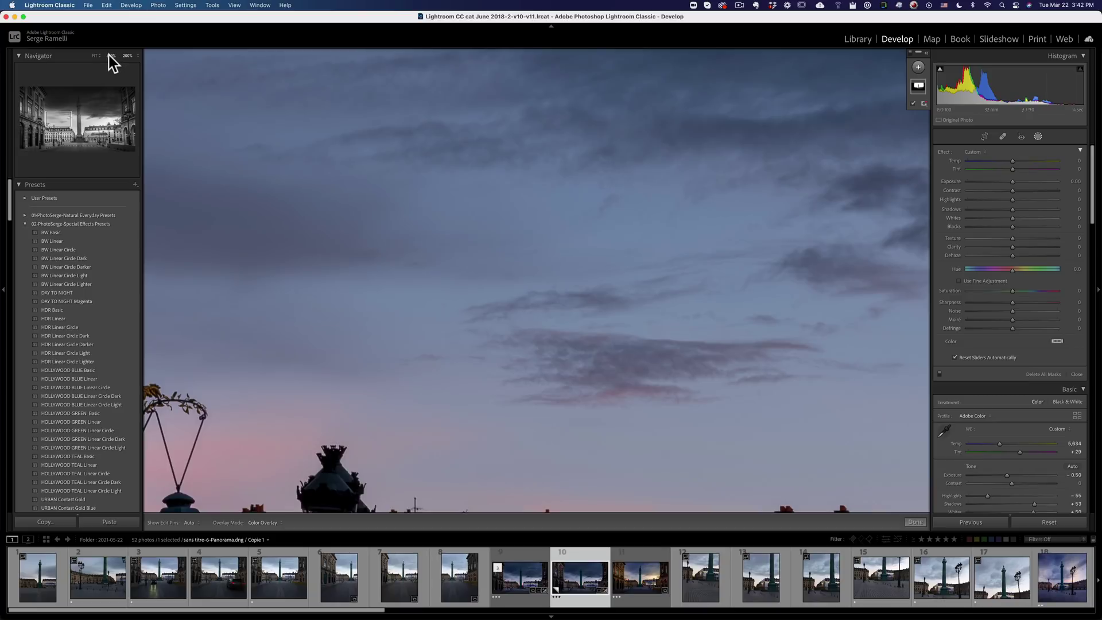
{"action": "left_click", "coordinate": [111, 55]}
Pan the 100% view onto the Boucheron façade, its lamp posts and the sky above
{"action": "left_click_drag", "start_coordinate": [494, 394], "coordinate": [603, 191]}
{"action": "left_click_drag", "start_coordinate": [708, 337], "coordinate": [666, 315]}
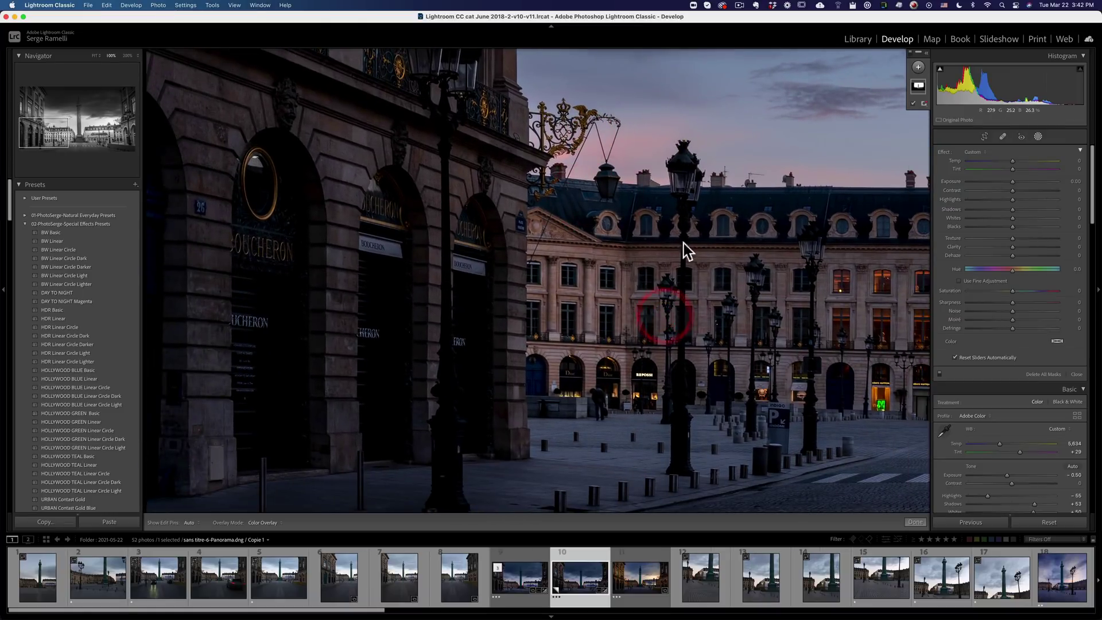
{"action": "left_click_drag", "start_coordinate": [697, 246], "coordinate": [698, 357]}
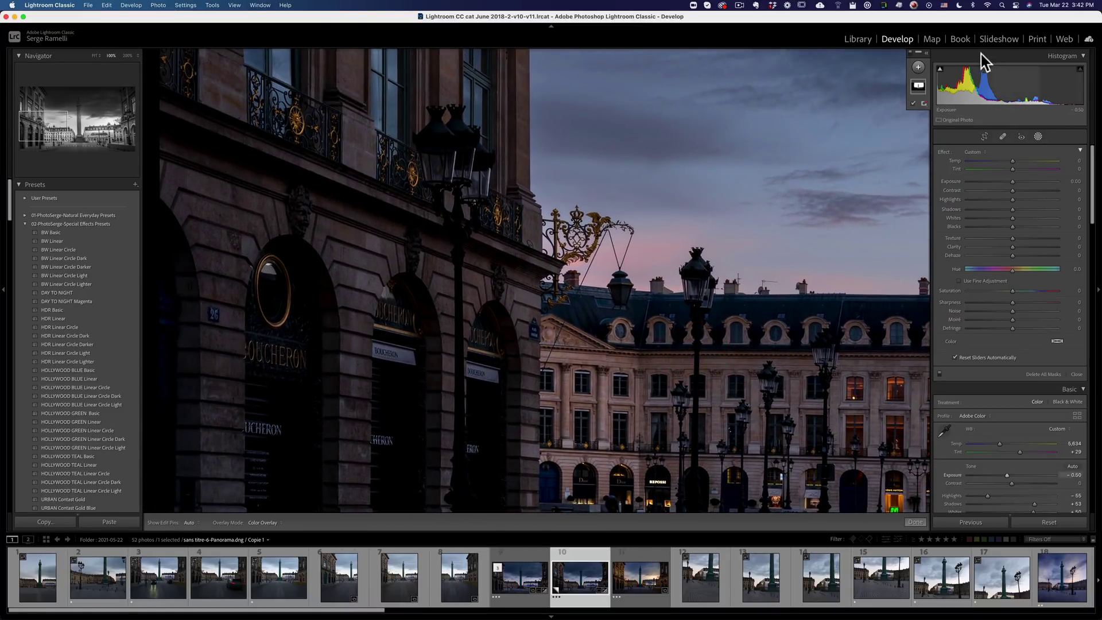
Add a radial gradient on the upper-left street lamp with Exposure 4.00 and Temp 46
{"action": "left_click", "coordinate": [918, 67]}
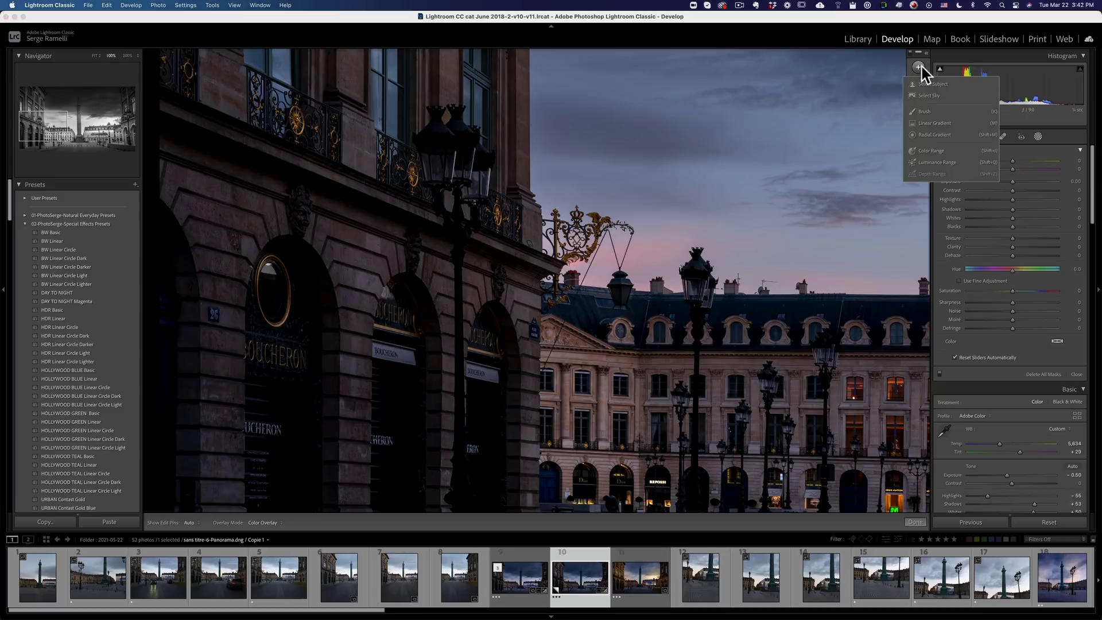
{"action": "left_click", "coordinate": [941, 136]}
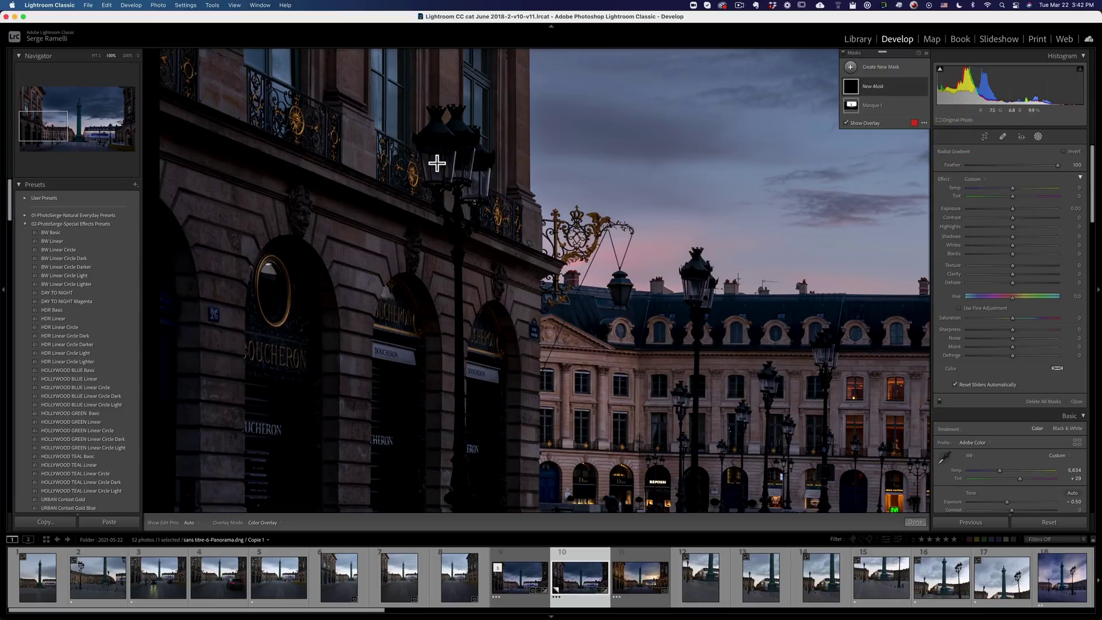
{"action": "left_click_drag", "start_coordinate": [437, 163], "coordinate": [453, 181]}
{"action": "left_click_drag", "start_coordinate": [1014, 209], "coordinate": [1073, 212]}
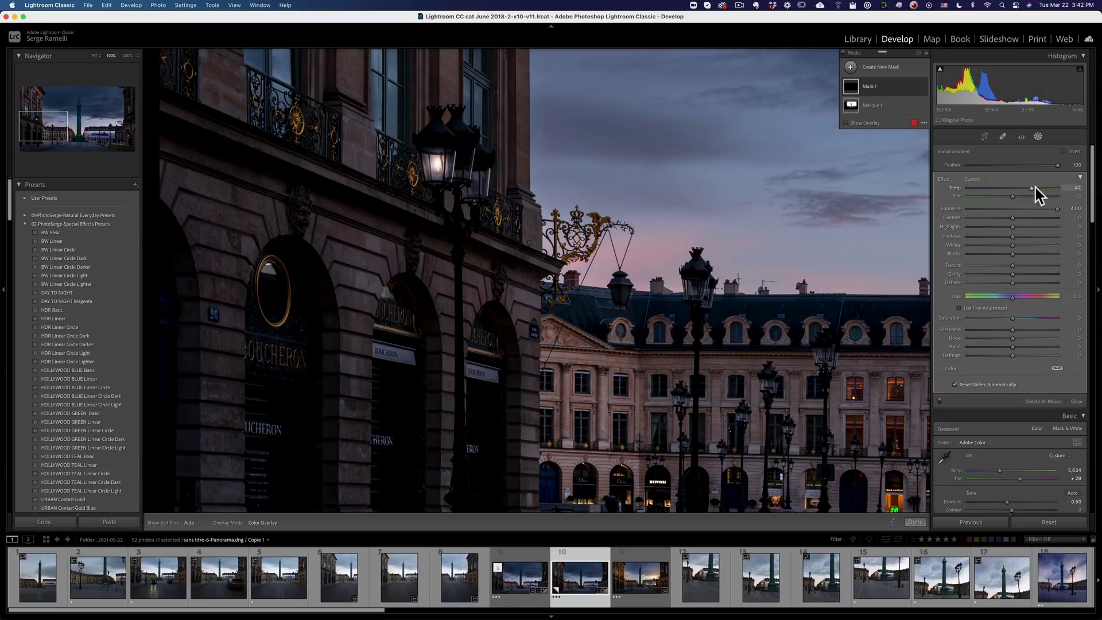
{"action": "left_click", "coordinate": [1035, 186]}
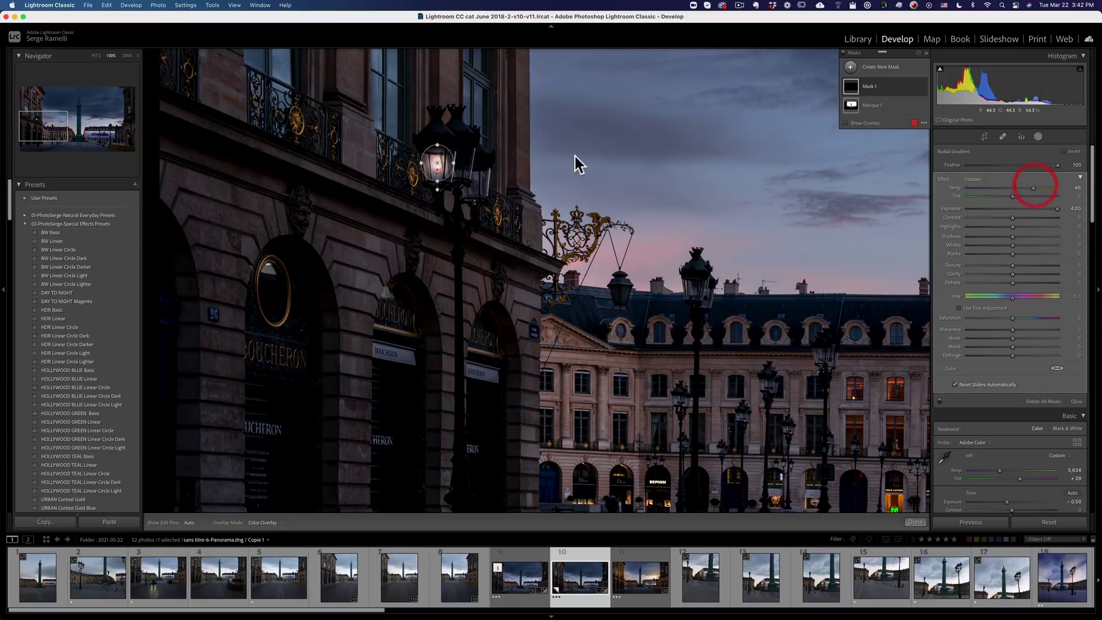
Rename the new mask to 'Lamps'
{"action": "right_click", "coordinate": [437, 163]}
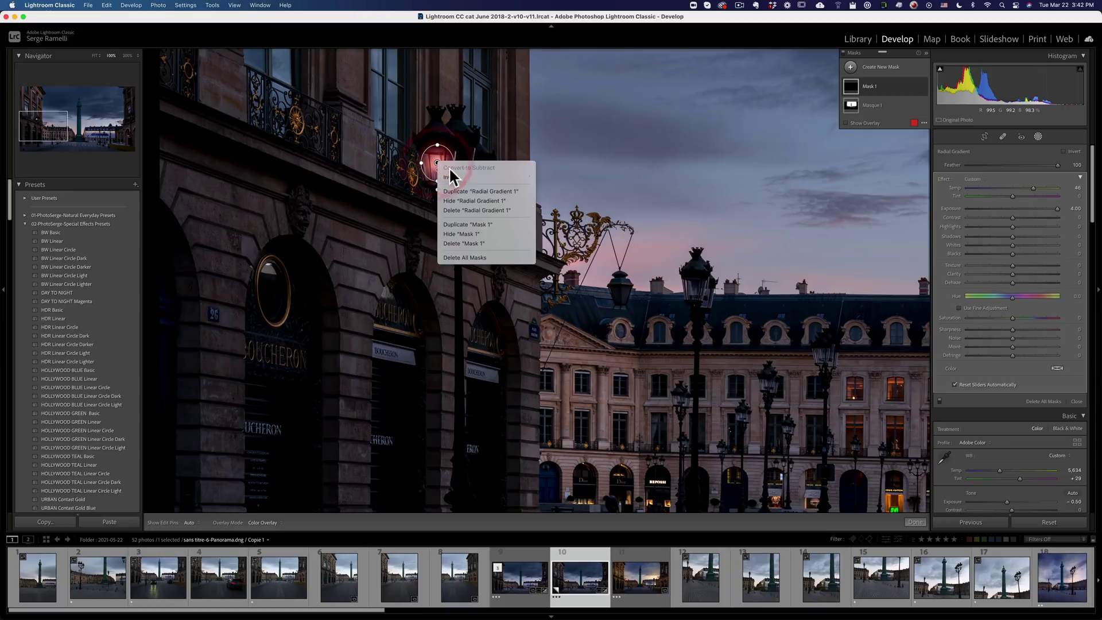
{"action": "left_click", "coordinate": [870, 86]}
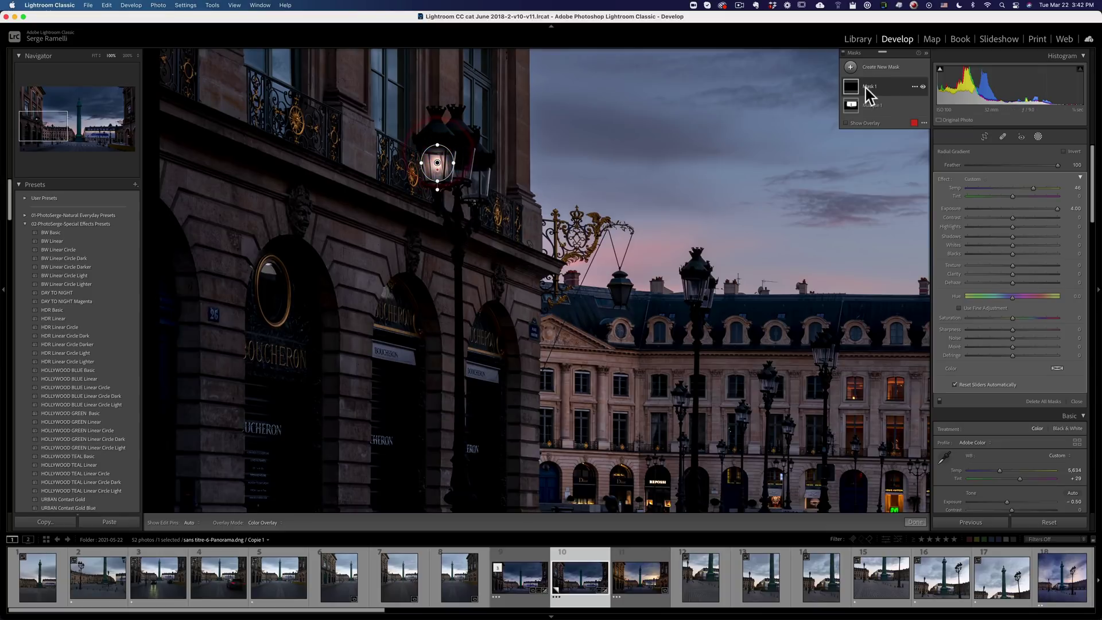
{"action": "double_click", "coordinate": [870, 86]}
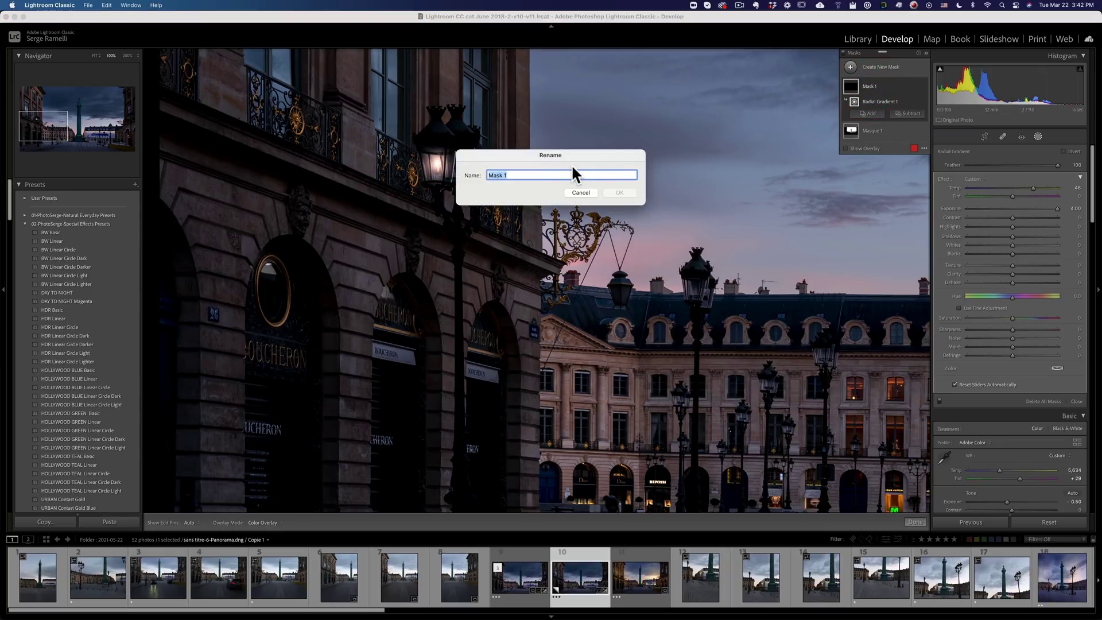
{"action": "type", "text": "Lamps"}
{"action": "key", "text": "Return"}
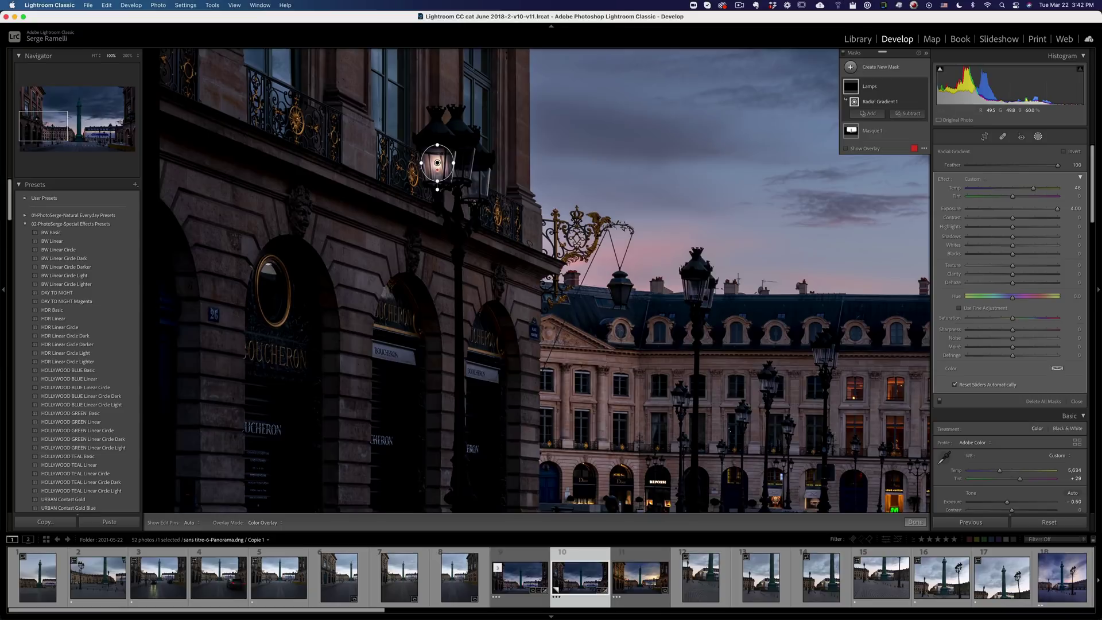
Duplicate the lamp glow spot twice onto the neighbouring lamp globes
{"action": "right_click", "coordinate": [438, 163]}
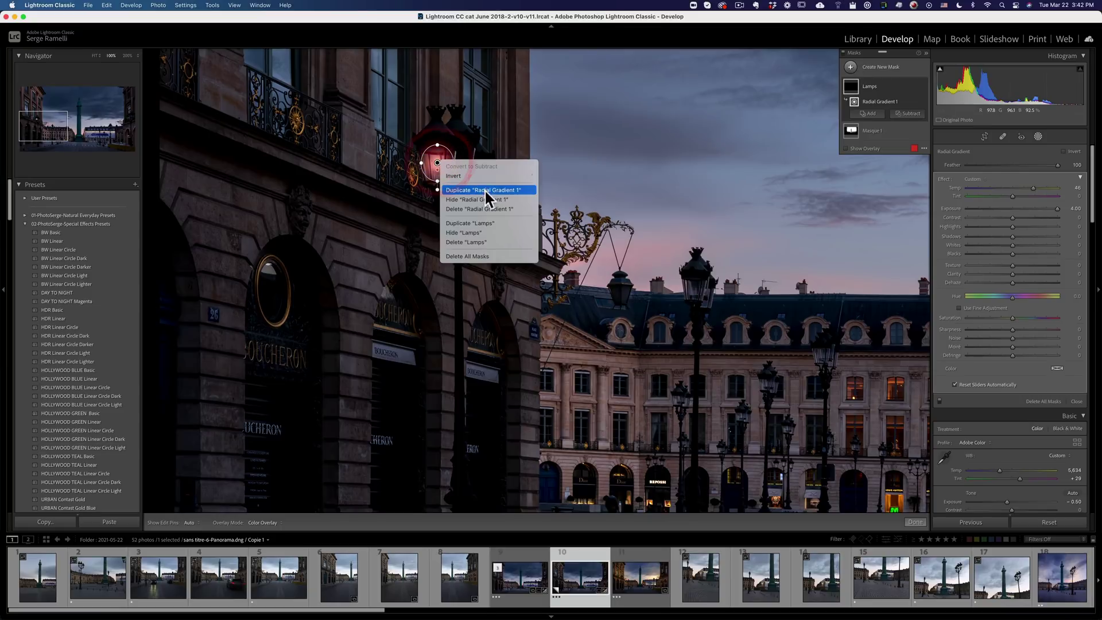
{"action": "left_click", "coordinate": [501, 189]}
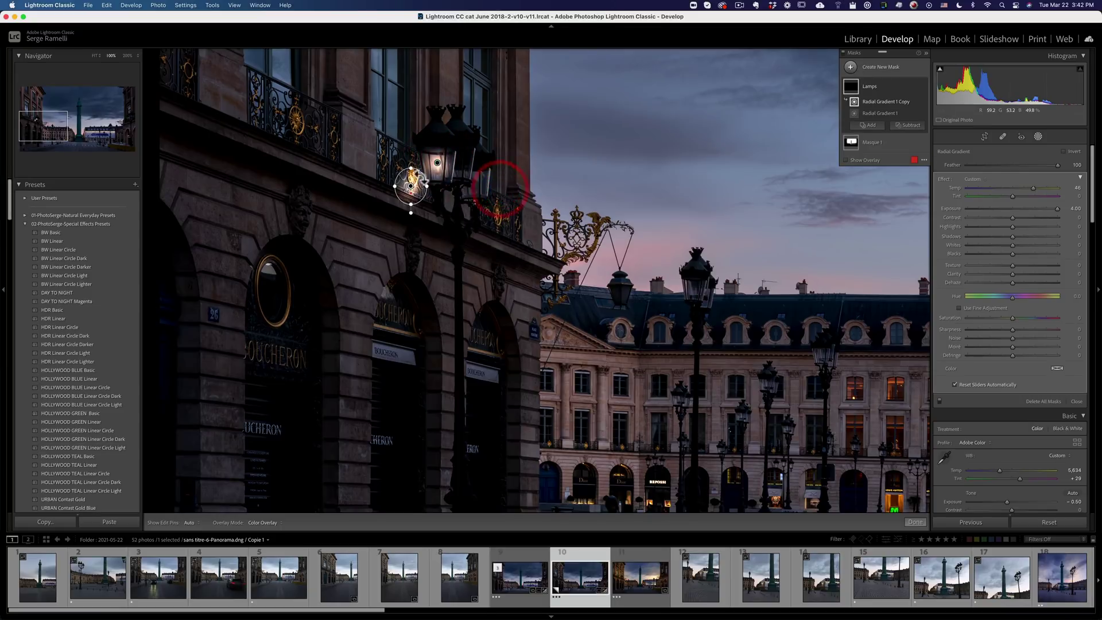
{"action": "left_click_drag", "start_coordinate": [437, 164], "coordinate": [464, 163]}
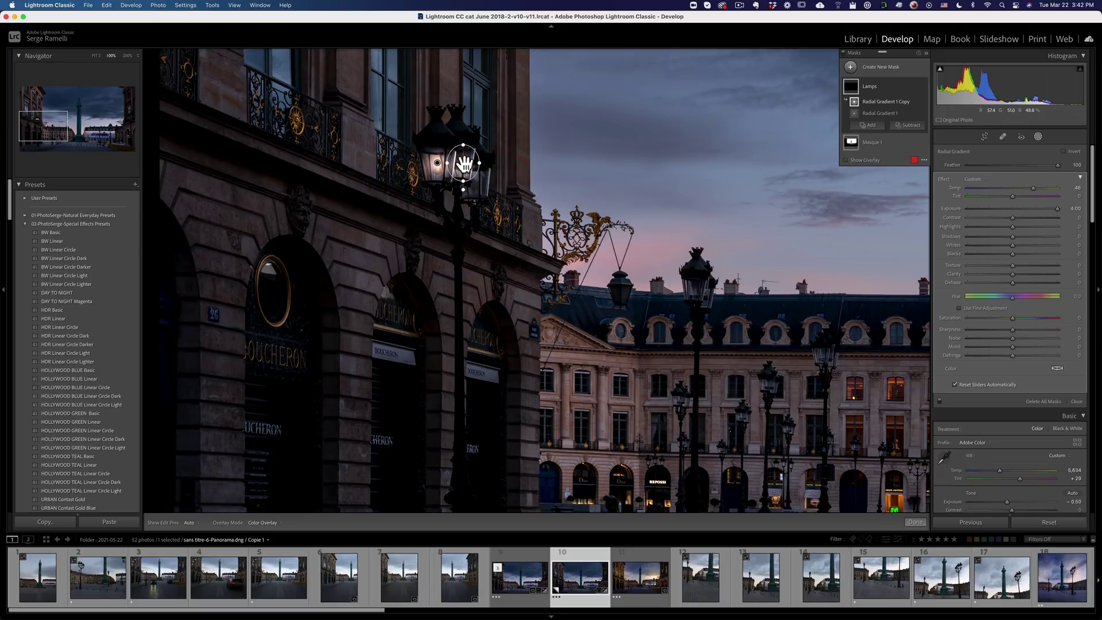
{"action": "right_click", "coordinate": [464, 162]}
{"action": "left_click", "coordinate": [502, 193]}
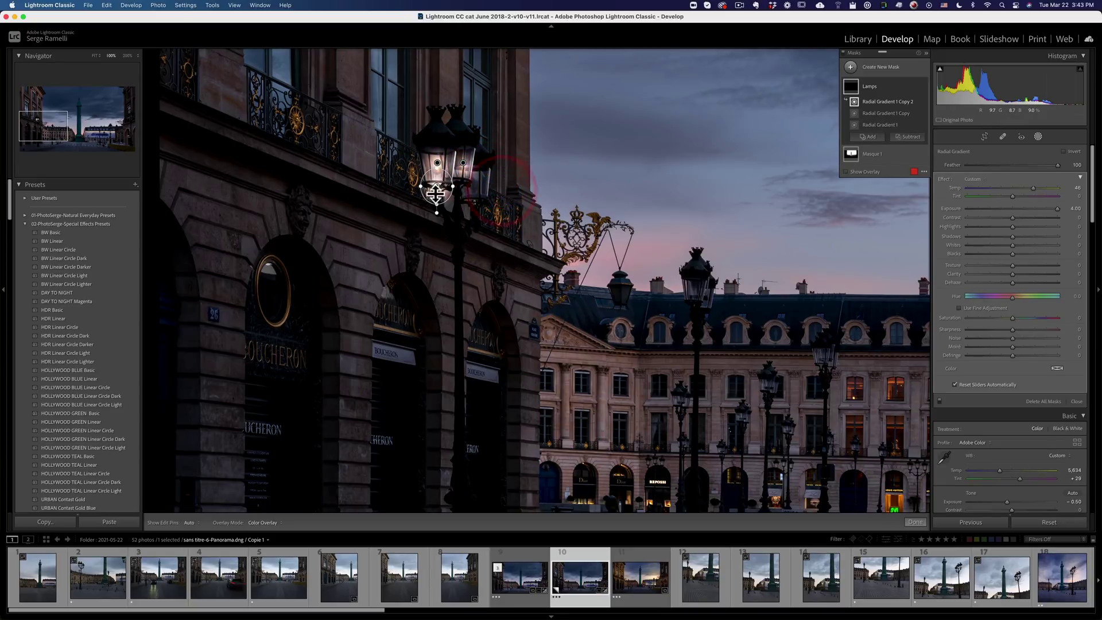
{"action": "left_click_drag", "start_coordinate": [463, 162], "coordinate": [474, 183]}
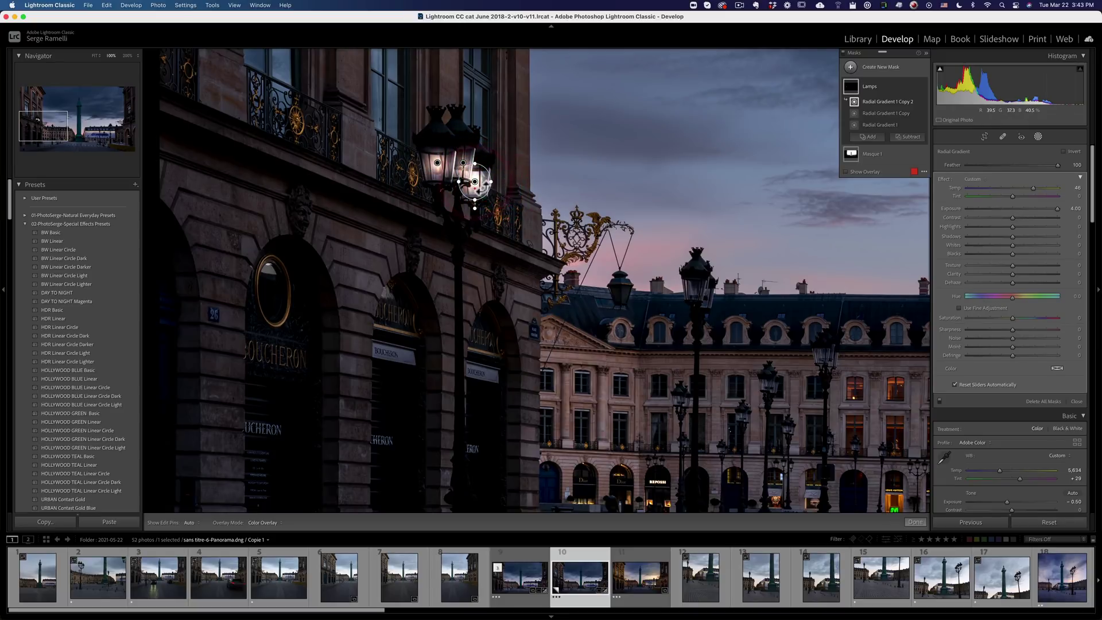
Place further glow-spot copies on the right-hand lantern and the lamp below it
{"action": "right_click", "coordinate": [474, 183]}
{"action": "left_click", "coordinate": [508, 209]}
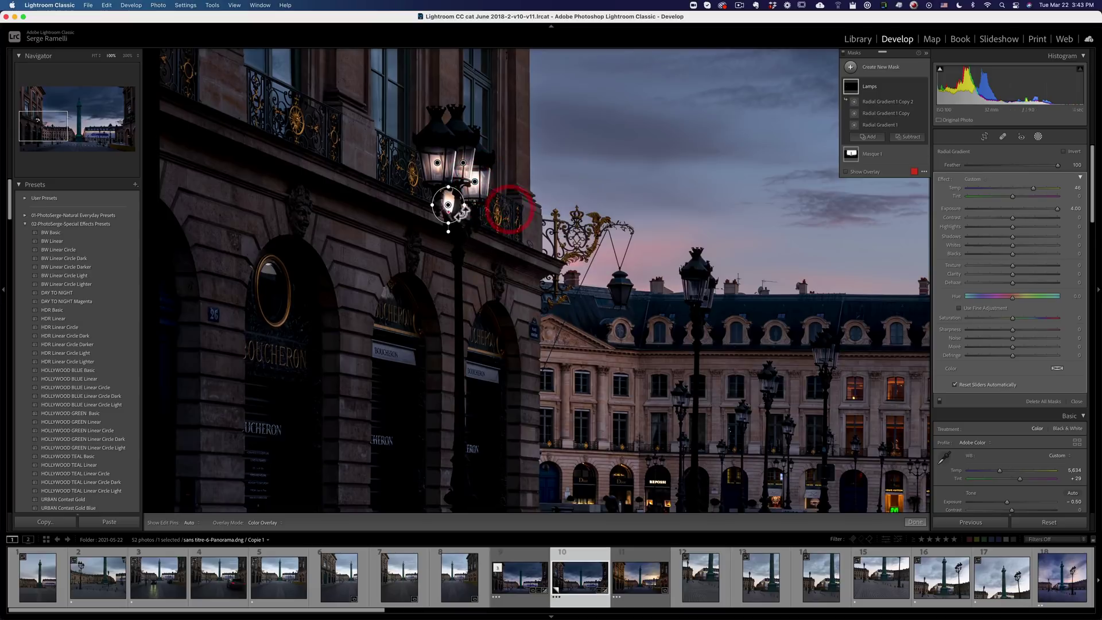
{"action": "left_click_drag", "start_coordinate": [451, 202], "coordinate": [711, 291]}
{"action": "left_click", "coordinate": [701, 288]}
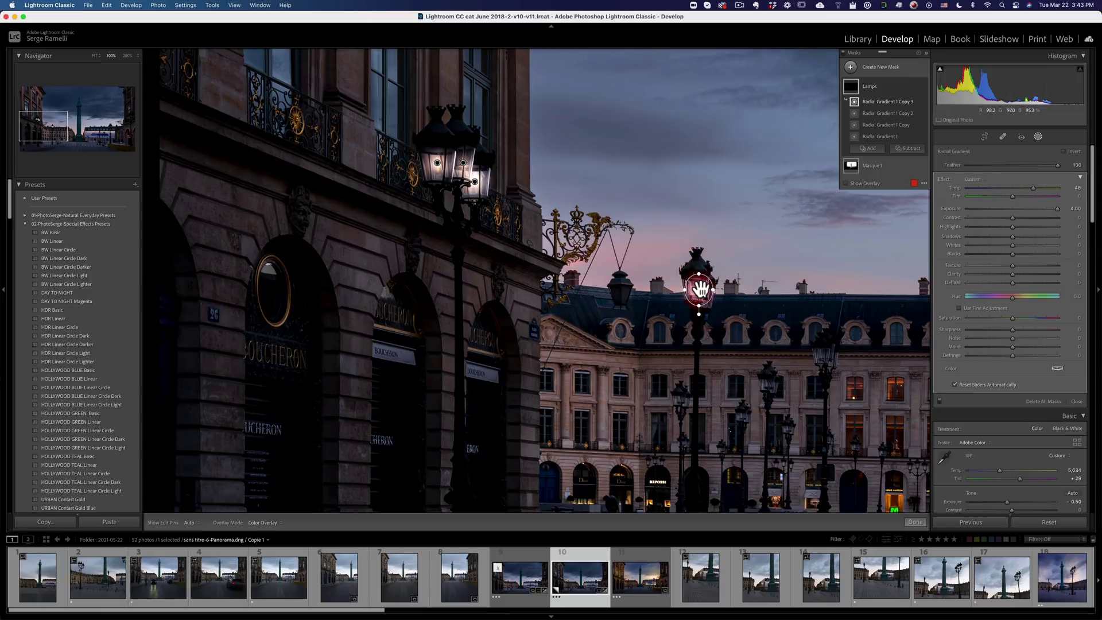
{"action": "right_click", "coordinate": [701, 288]}
{"action": "left_click", "coordinate": [730, 320]}
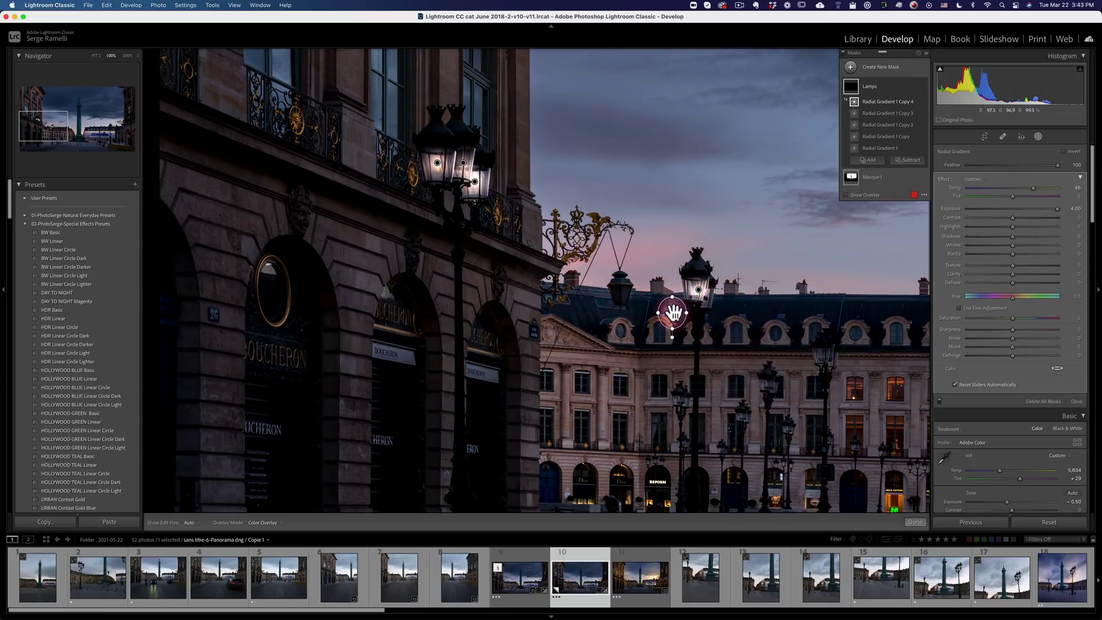
{"action": "left_click_drag", "start_coordinate": [673, 313], "coordinate": [825, 353]}
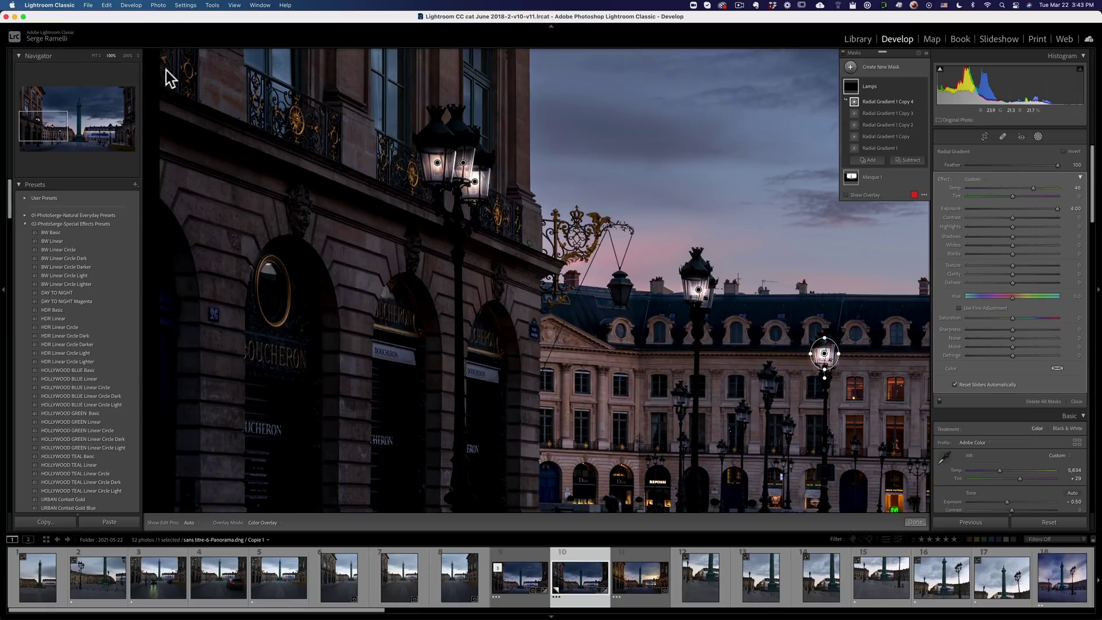
At 200% zoom, put a glow-spot copy on another lamp of the distant building
{"action": "left_click", "coordinate": [127, 56]}
{"action": "left_click_drag", "start_coordinate": [792, 365], "coordinate": [490, 285]}
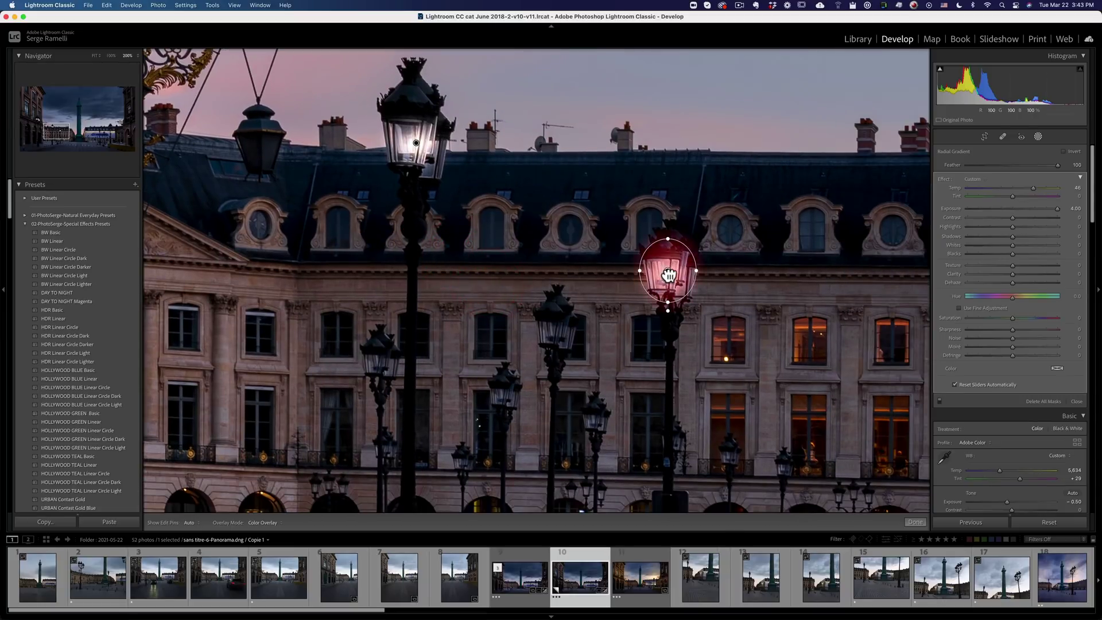
{"action": "left_click_drag", "start_coordinate": [669, 276], "coordinate": [674, 274]}
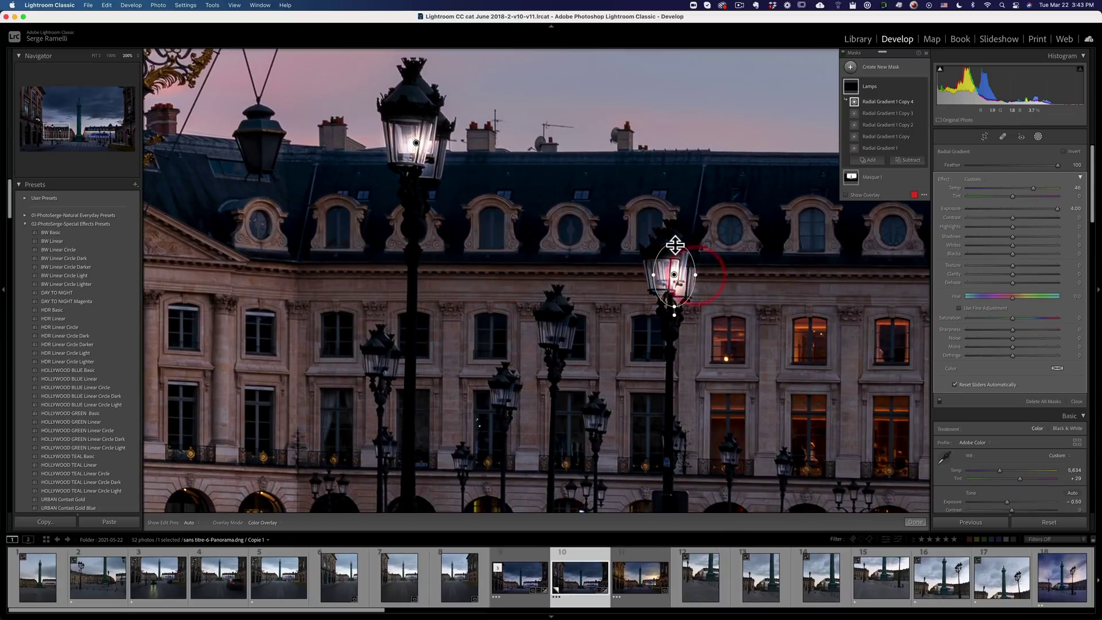
{"action": "key", "text": "super+z"}
{"action": "right_click", "coordinate": [670, 275]}
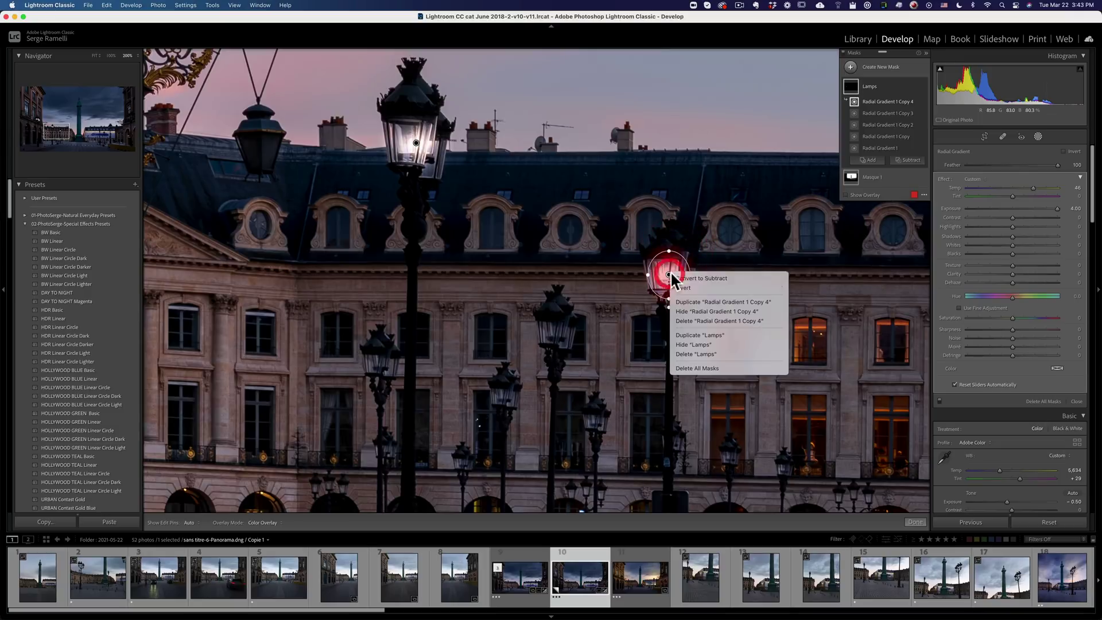
{"action": "left_click", "coordinate": [693, 299]}
{"action": "left_click_drag", "start_coordinate": [668, 275], "coordinate": [574, 331]}
Duplicate the glow spot onto the lower lamp and toward the next lamp
{"action": "right_click", "coordinate": [558, 328]}
{"action": "left_click", "coordinate": [584, 353]}
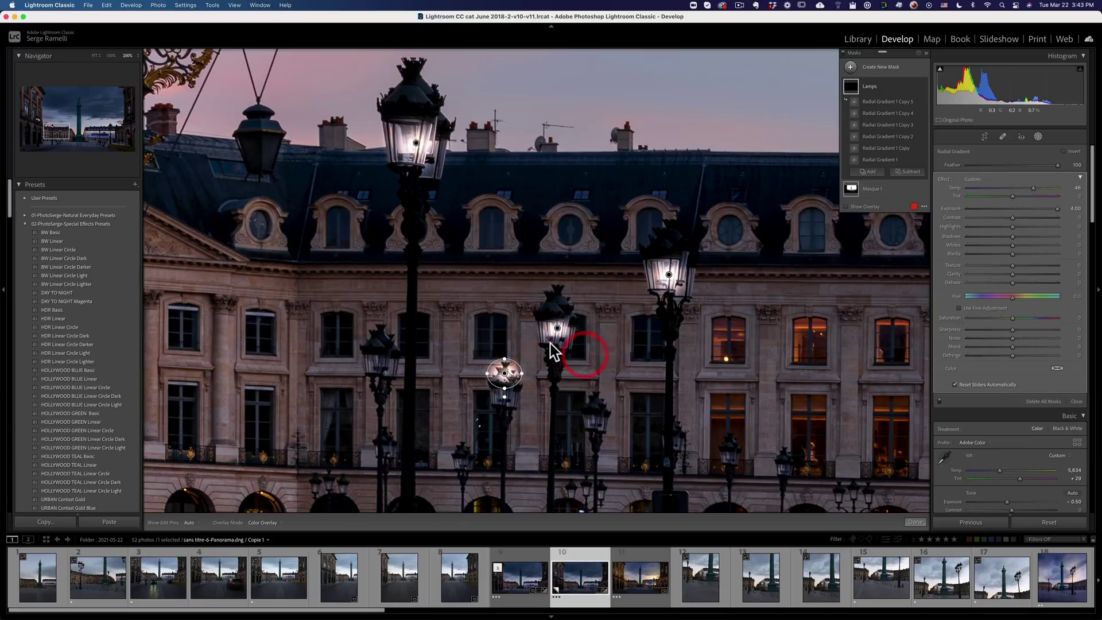
{"action": "left_click_drag", "start_coordinate": [505, 374], "coordinate": [507, 394]}
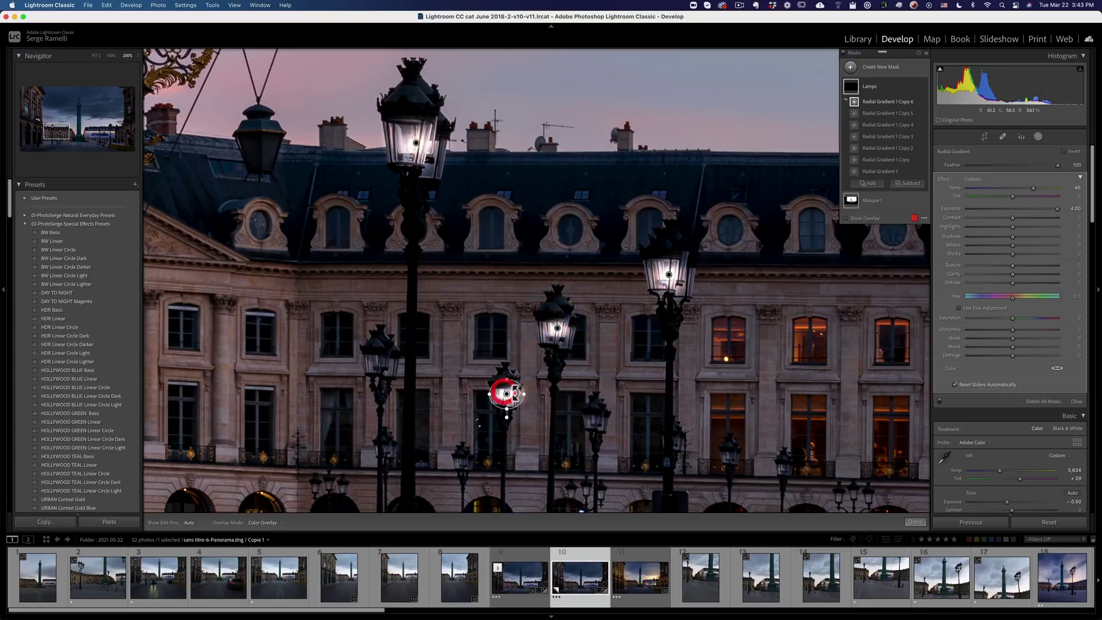
{"action": "right_click", "coordinate": [507, 395]}
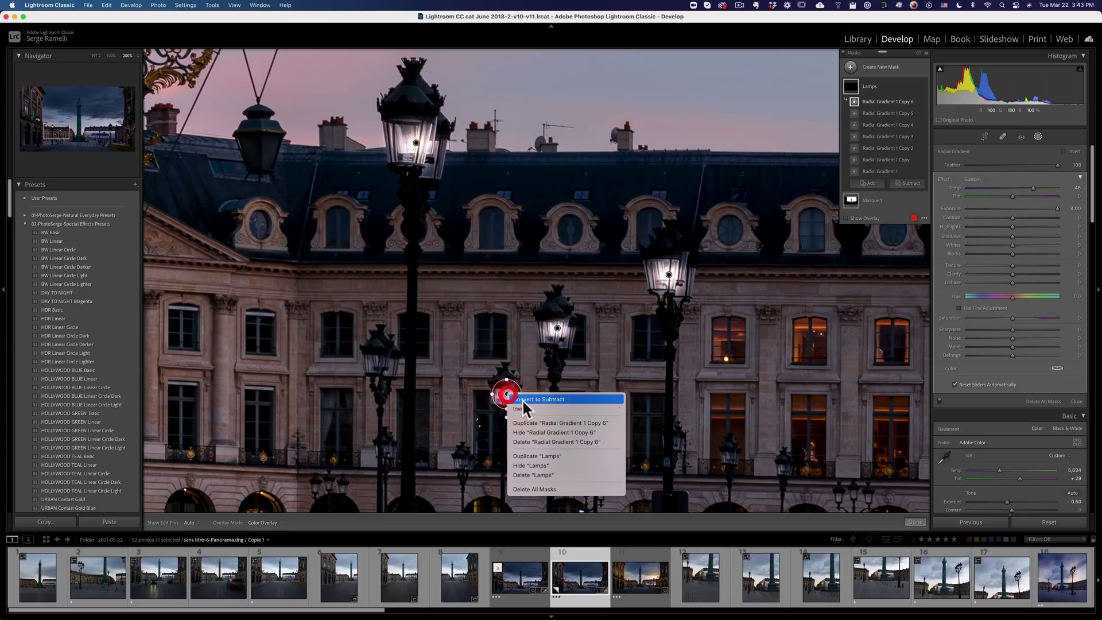
{"action": "left_click", "coordinate": [532, 422]}
{"action": "left_click_drag", "start_coordinate": [506, 394], "coordinate": [380, 360]}
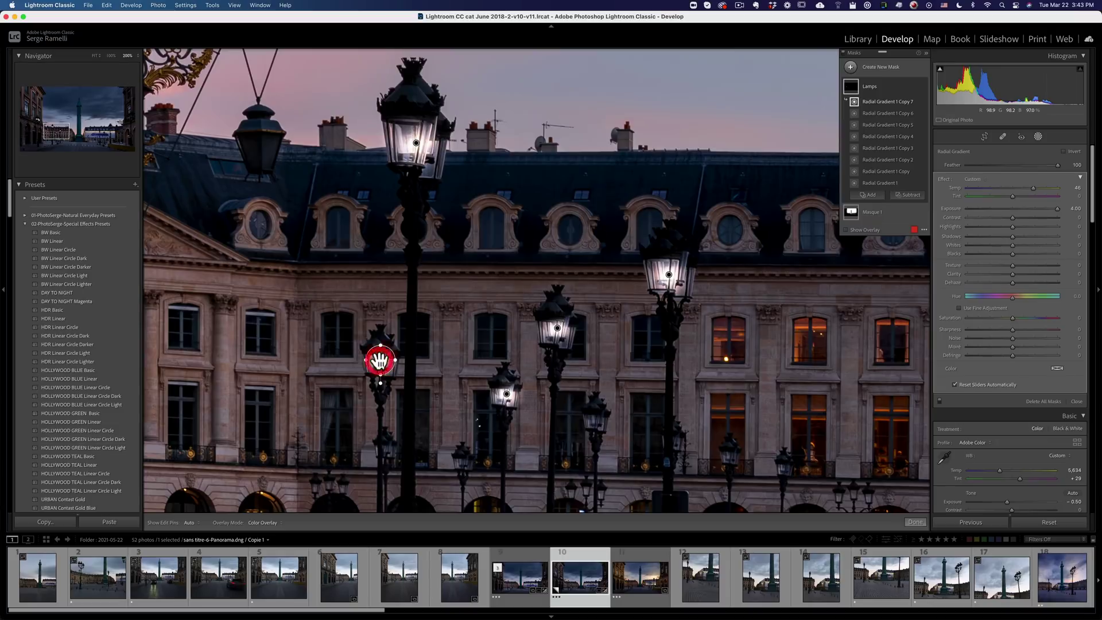
Add two more glow-spot copies on the lower lamp and a lamp further right
{"action": "right_click", "coordinate": [380, 360]}
{"action": "left_click", "coordinate": [370, 374]}
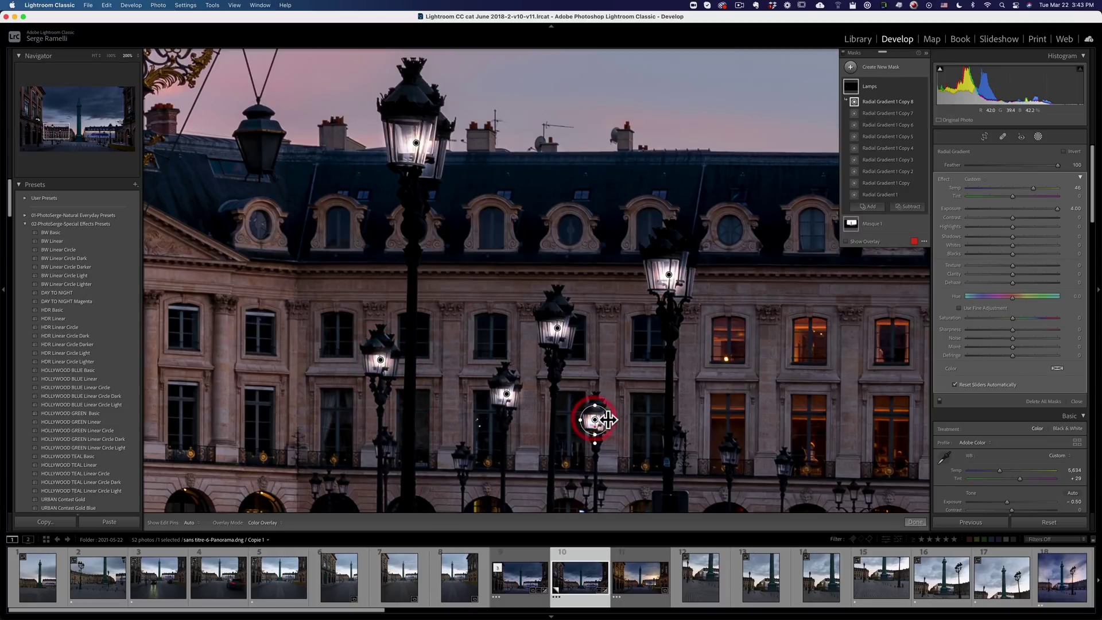
{"action": "left_click_drag", "start_coordinate": [601, 421], "coordinate": [597, 422]}
{"action": "right_click", "coordinate": [595, 421]}
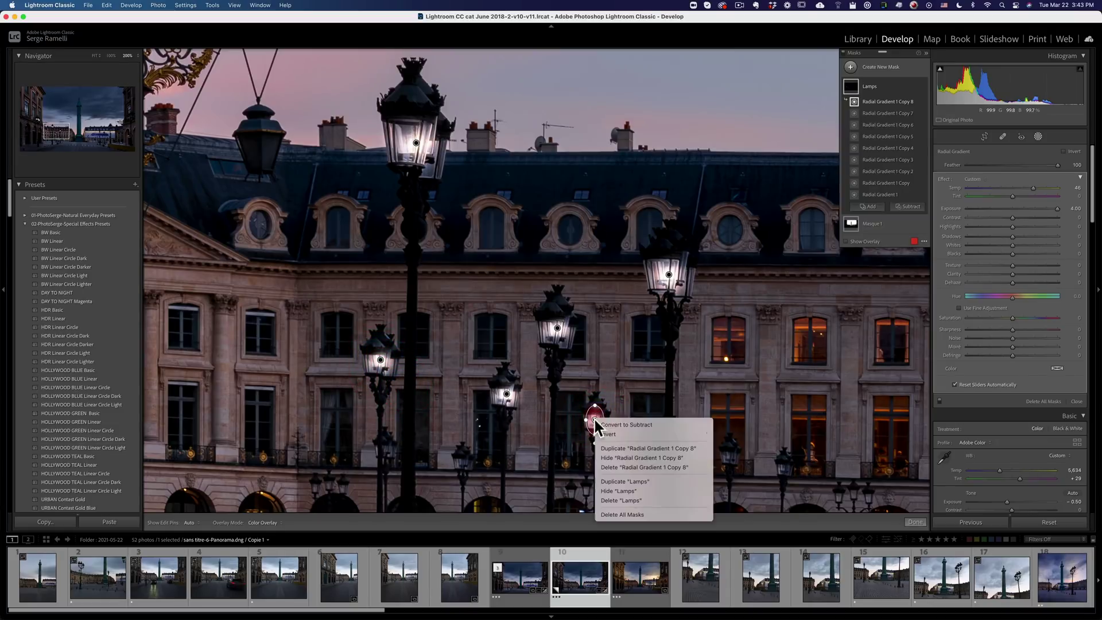
{"action": "left_click", "coordinate": [624, 447]}
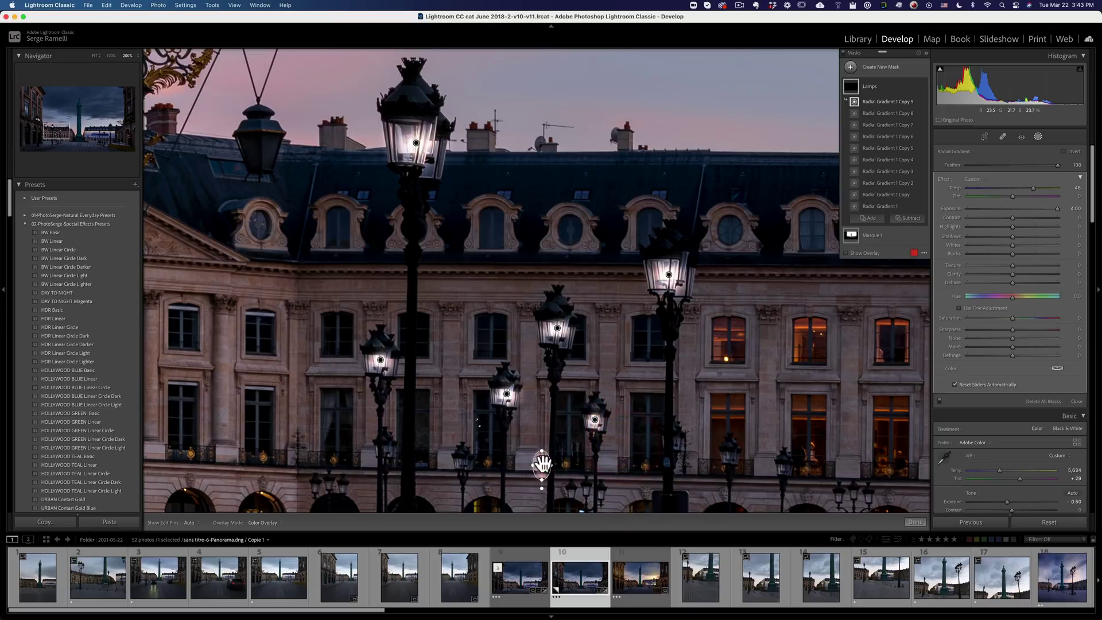
{"action": "left_click_drag", "start_coordinate": [542, 465], "coordinate": [843, 396]}
Stretch a glow spot into a diagonal ellipse covering the row of lamps beside the column
{"action": "left_click_drag", "start_coordinate": [832, 344], "coordinate": [552, 319]}
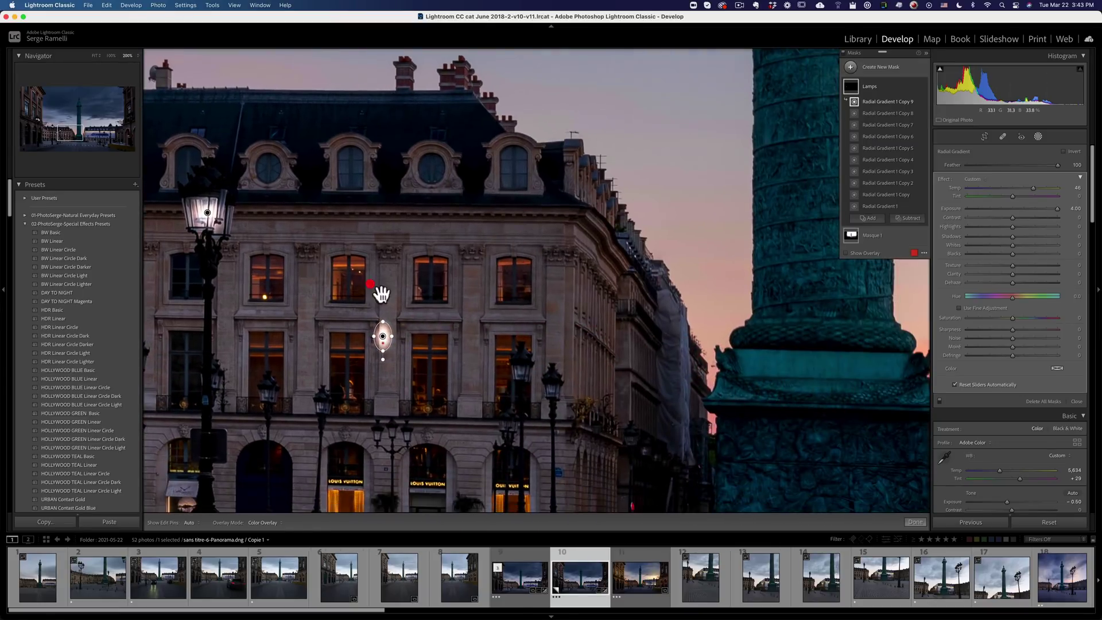
{"action": "key", "text": "h"}
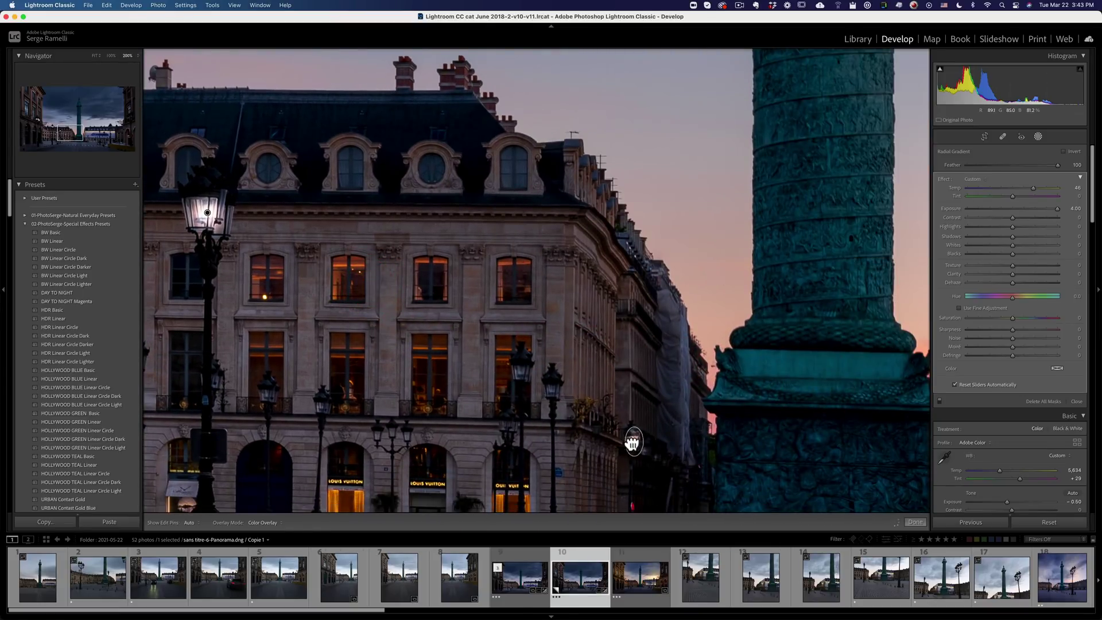
{"action": "key", "text": "h"}
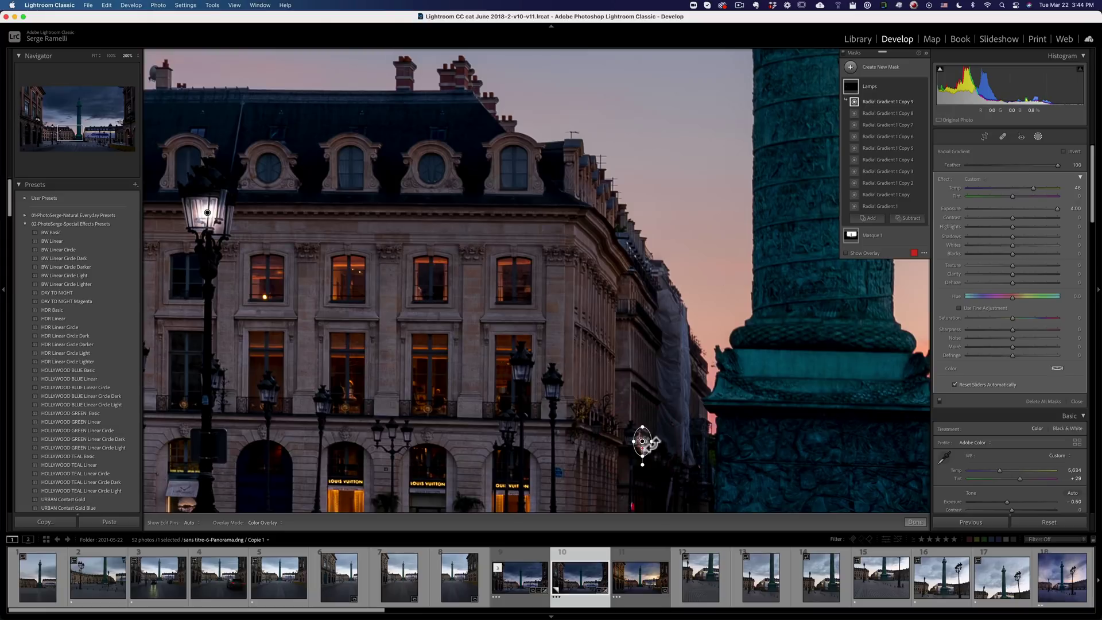
{"action": "left_click_drag", "start_coordinate": [654, 442], "coordinate": [708, 475]}
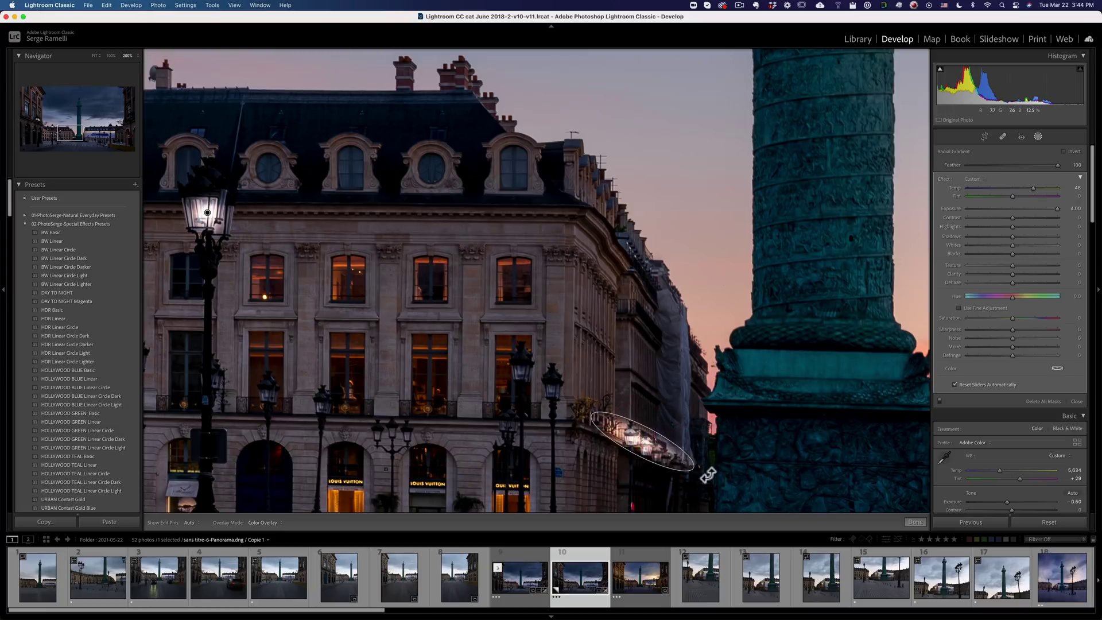
{"action": "left_click_drag", "start_coordinate": [643, 442], "coordinate": [653, 446]}
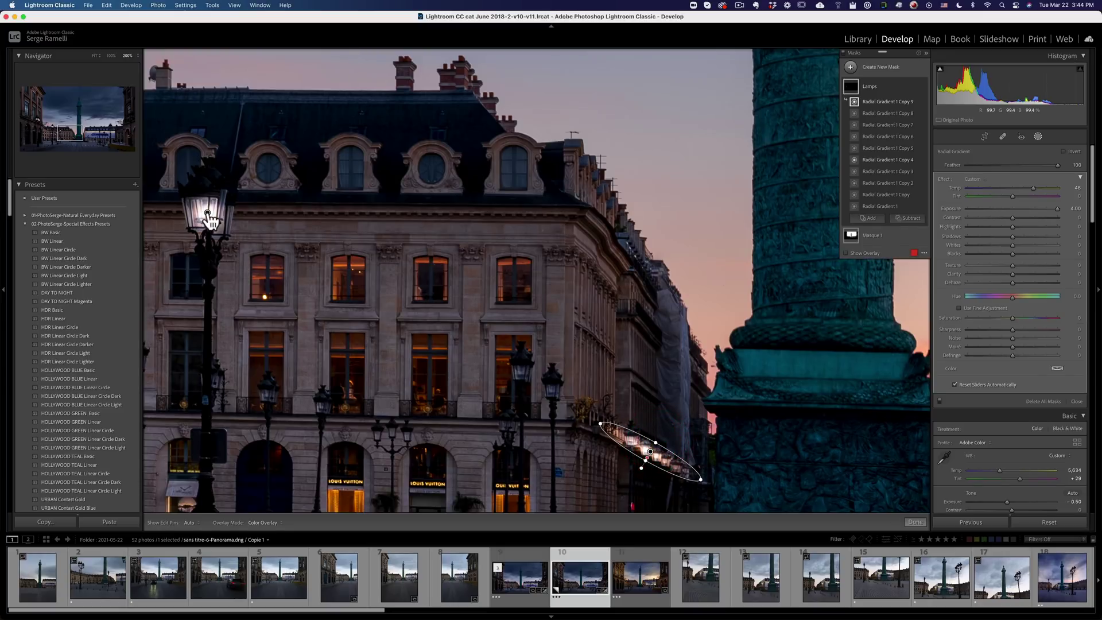
Copy the left lamp's glow spot onto the lamp in front of the building
{"action": "right_click", "coordinate": [206, 211]}
{"action": "left_click", "coordinate": [222, 236]}
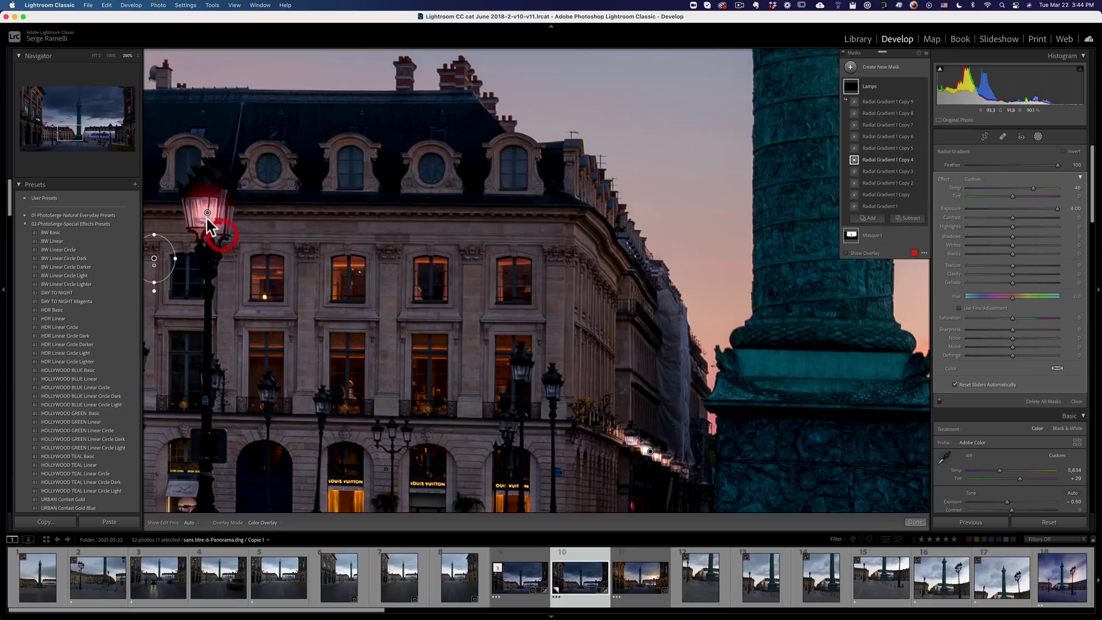
{"action": "left_click_drag", "start_coordinate": [154, 258], "coordinate": [520, 358]}
At Fit view, add a new large radial gradient over the left arcade with Exposure 1.48, shifted toward the pavement
{"action": "left_click", "coordinate": [394, 415]}
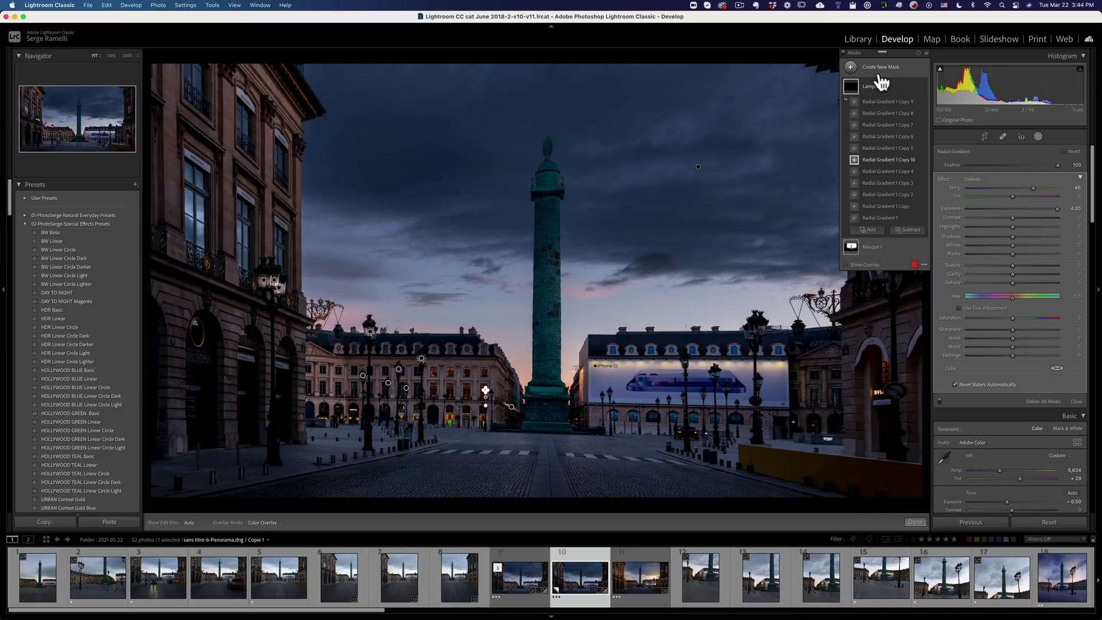
{"action": "left_click", "coordinate": [850, 66]}
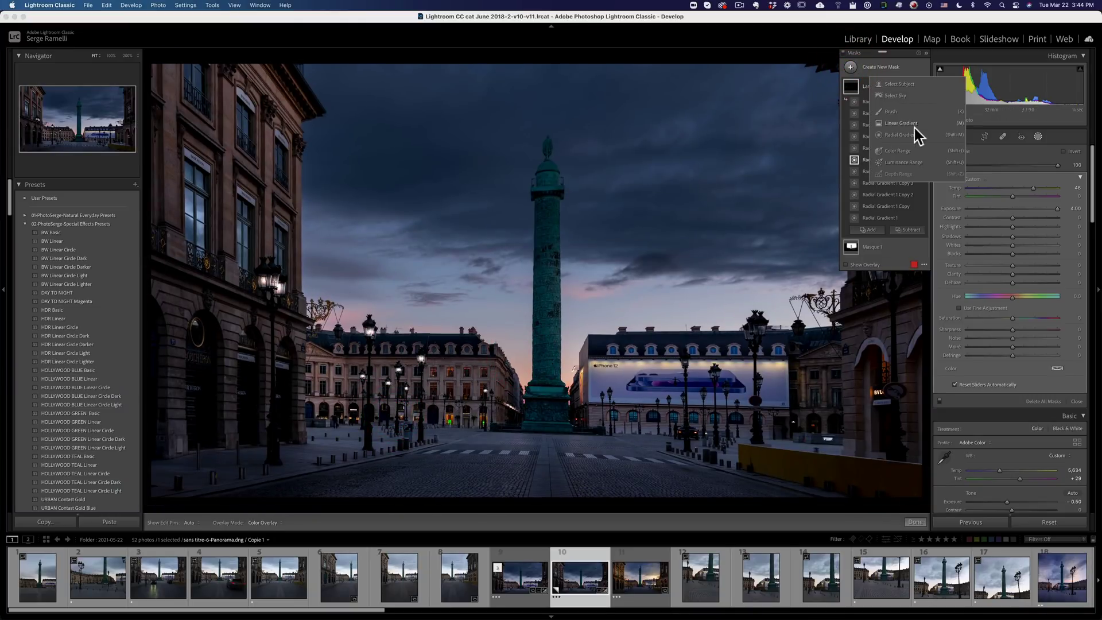
{"action": "left_click", "coordinate": [896, 135]}
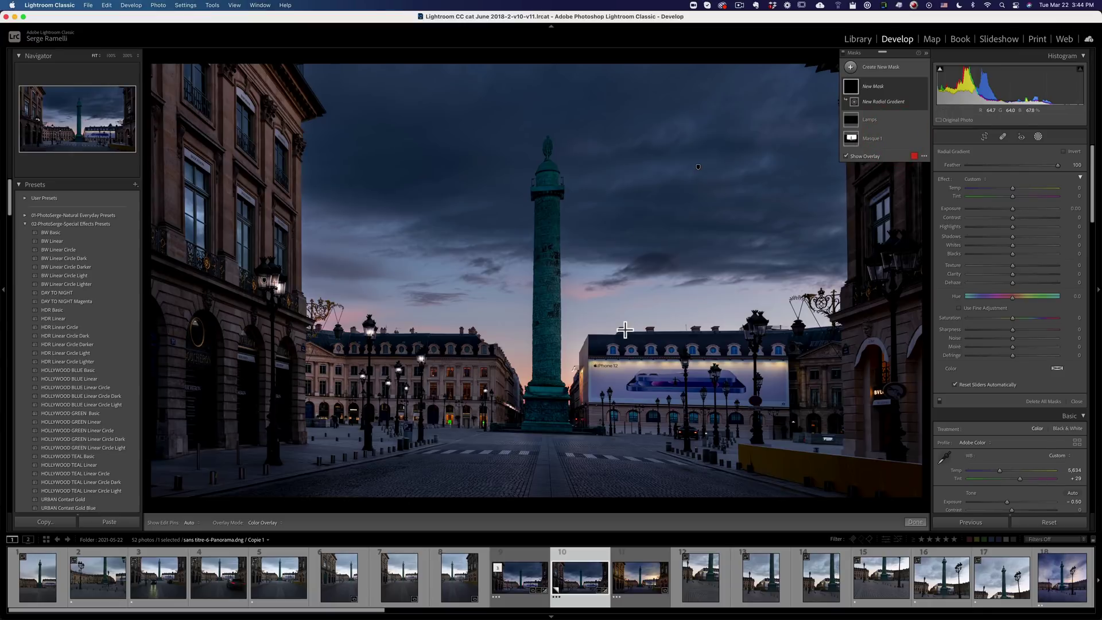
{"action": "left_click_drag", "start_coordinate": [270, 368], "coordinate": [333, 483]}
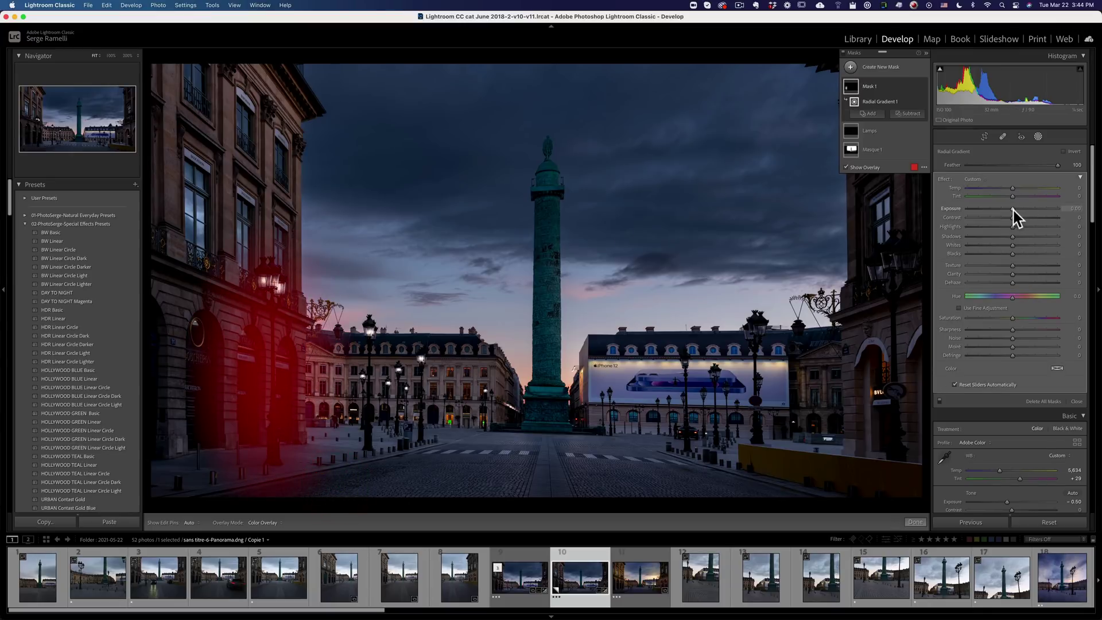
{"action": "left_click_drag", "start_coordinate": [1014, 210], "coordinate": [1029, 211]}
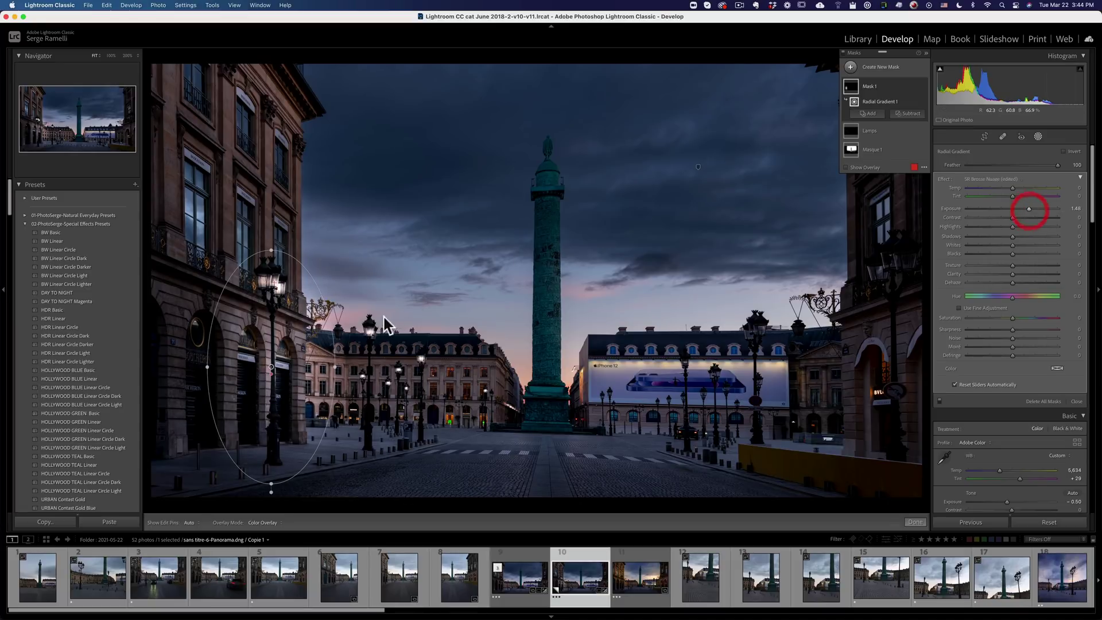
{"action": "left_click_drag", "start_coordinate": [271, 366], "coordinate": [265, 413]}
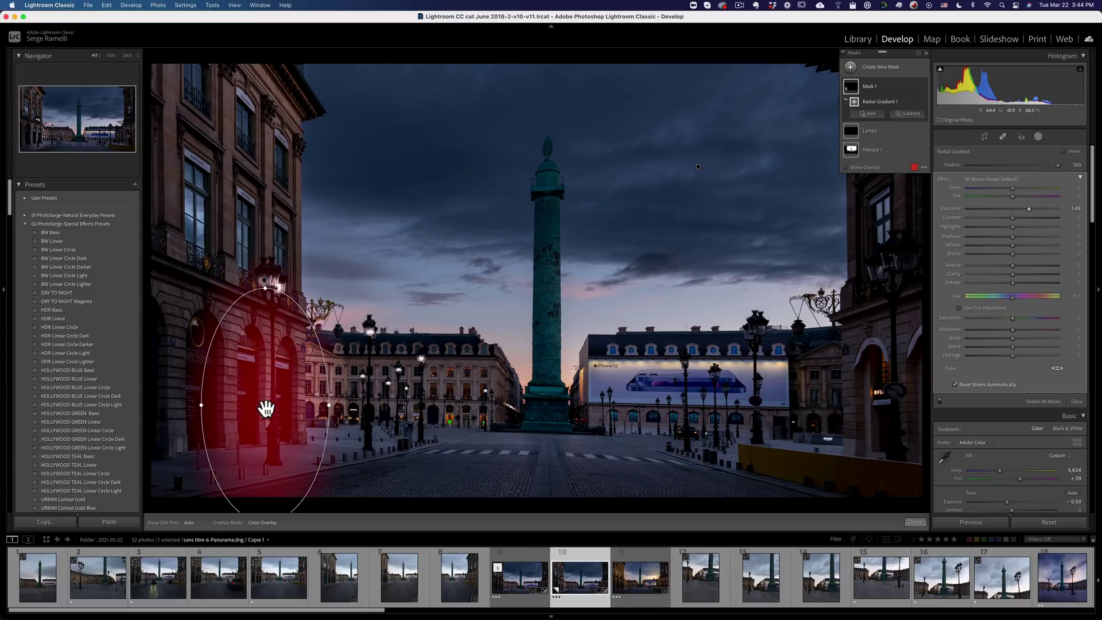
Rename the new mask to 'Light'
{"action": "double_click", "coordinate": [870, 86]}
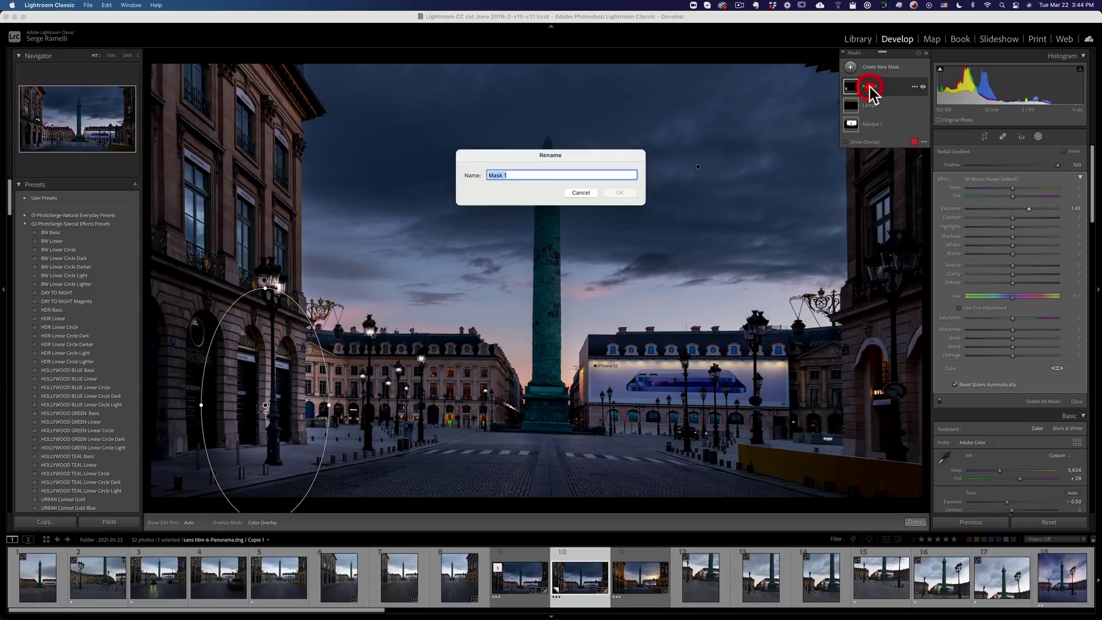
{"action": "type", "text": "Light"}
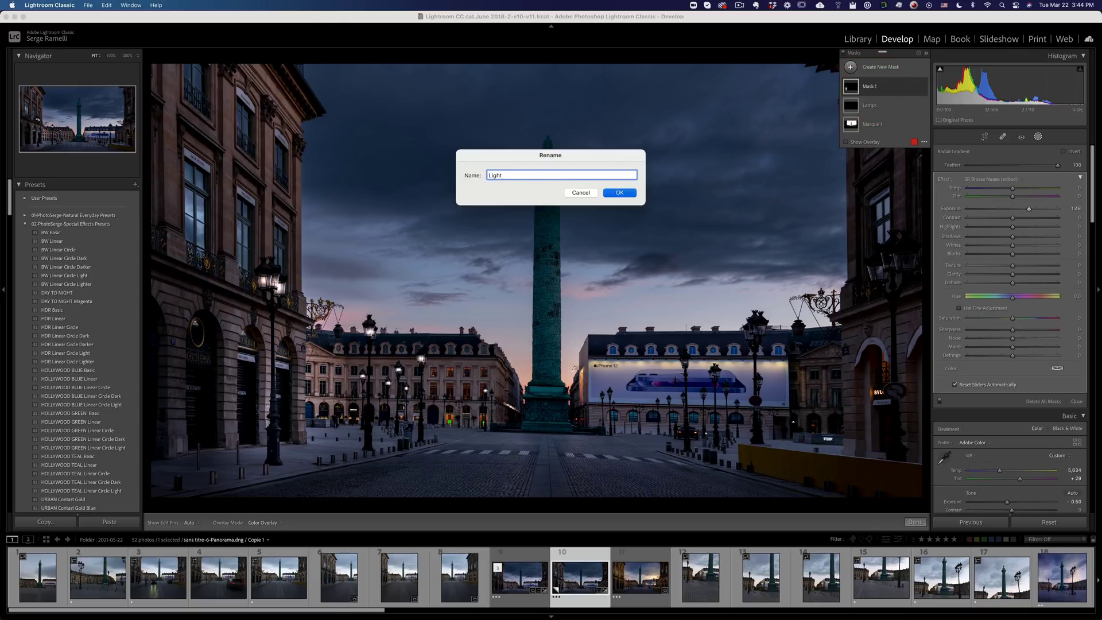
{"action": "key", "text": "Return"}
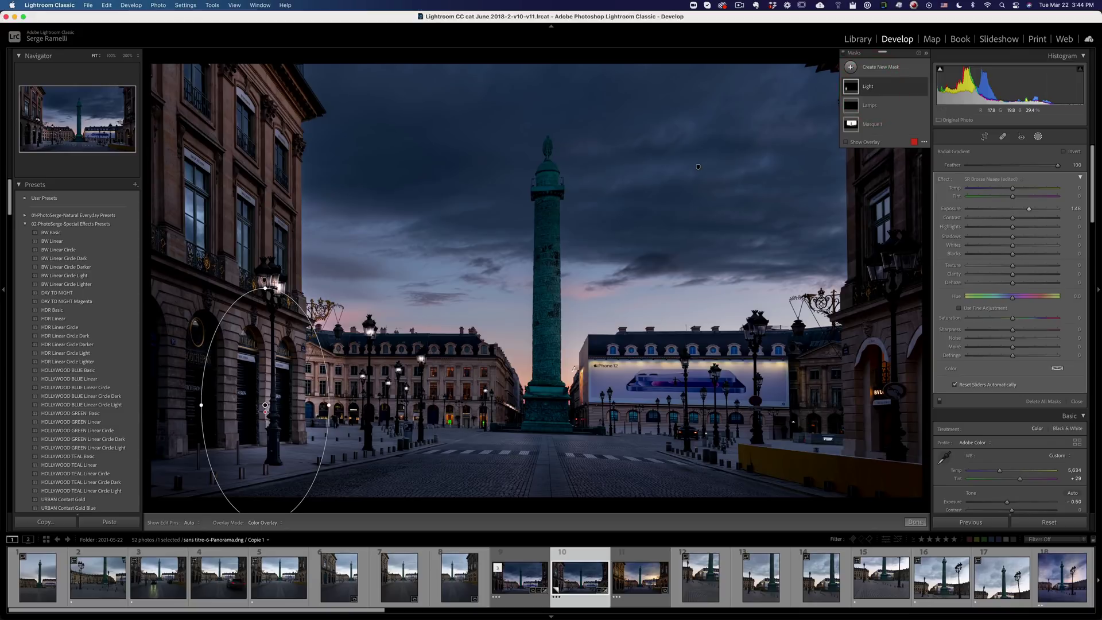
Duplicate the Light gradient and shrink the copy into a small circle around a lamp
{"action": "right_click", "coordinate": [268, 405]}
{"action": "left_click", "coordinate": [312, 432]}
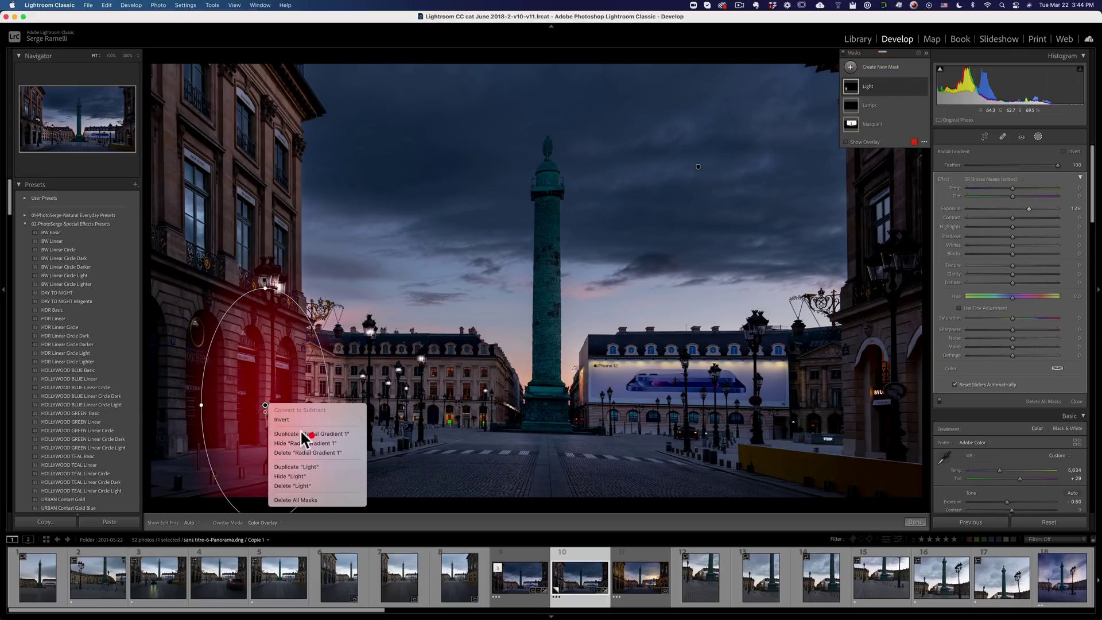
{"action": "left_click_drag", "start_coordinate": [256, 418], "coordinate": [394, 390]}
{"action": "left_click", "coordinate": [401, 281]}
{"action": "left_click_drag", "start_coordinate": [395, 283], "coordinate": [394, 390]}
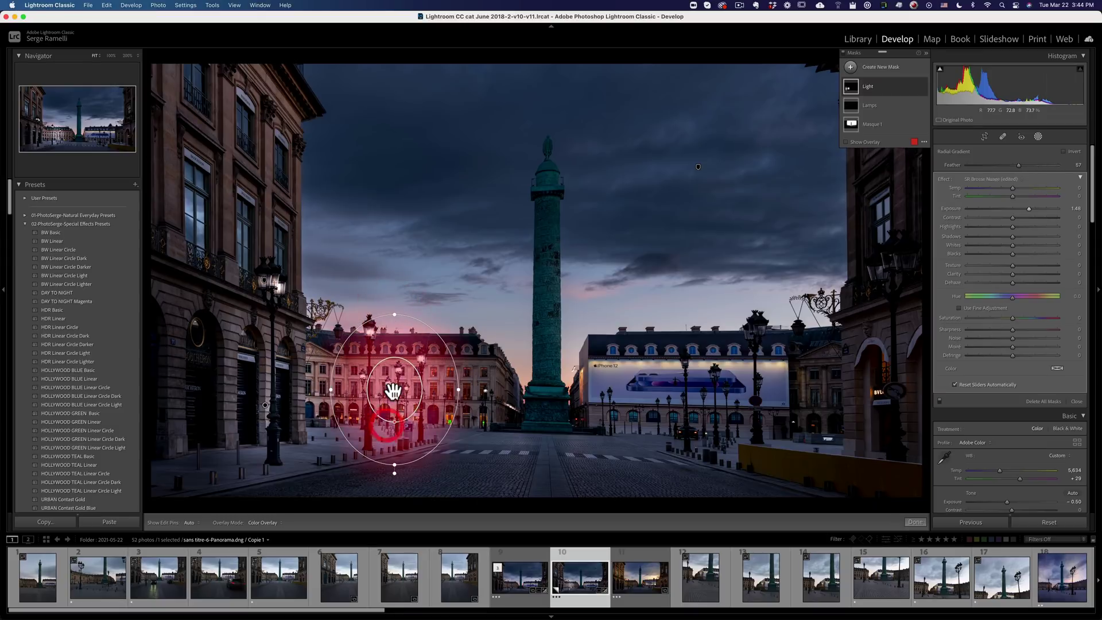
{"action": "left_click", "coordinate": [391, 386]}
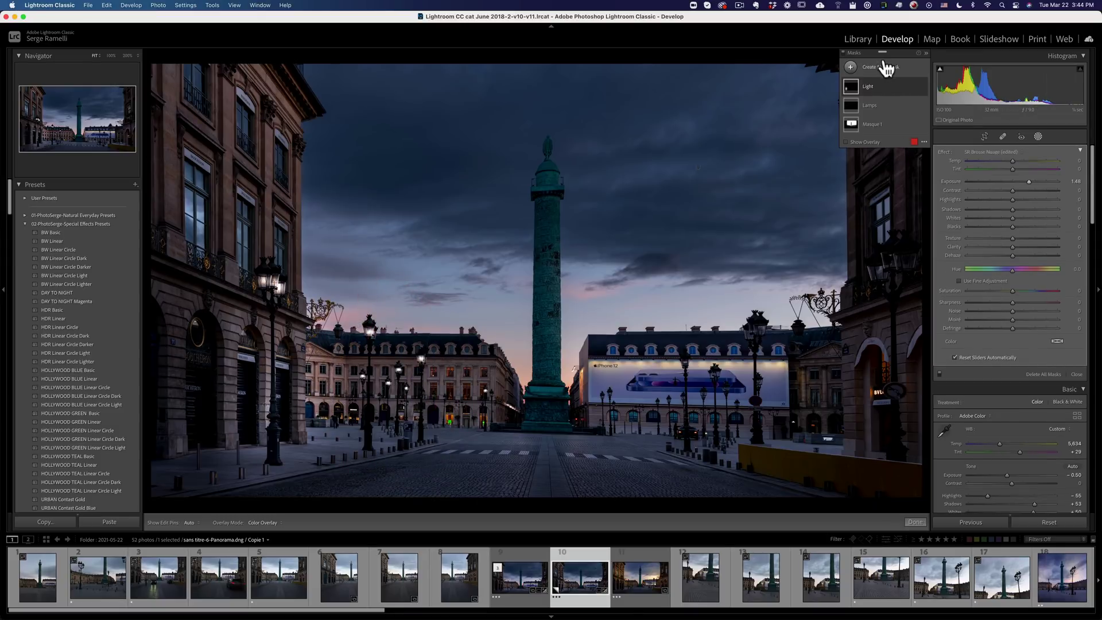
Add another resized copy over the central lamp posts and finish mask editing
{"action": "left_click", "coordinate": [265, 405]}
{"action": "right_click", "coordinate": [266, 406]}
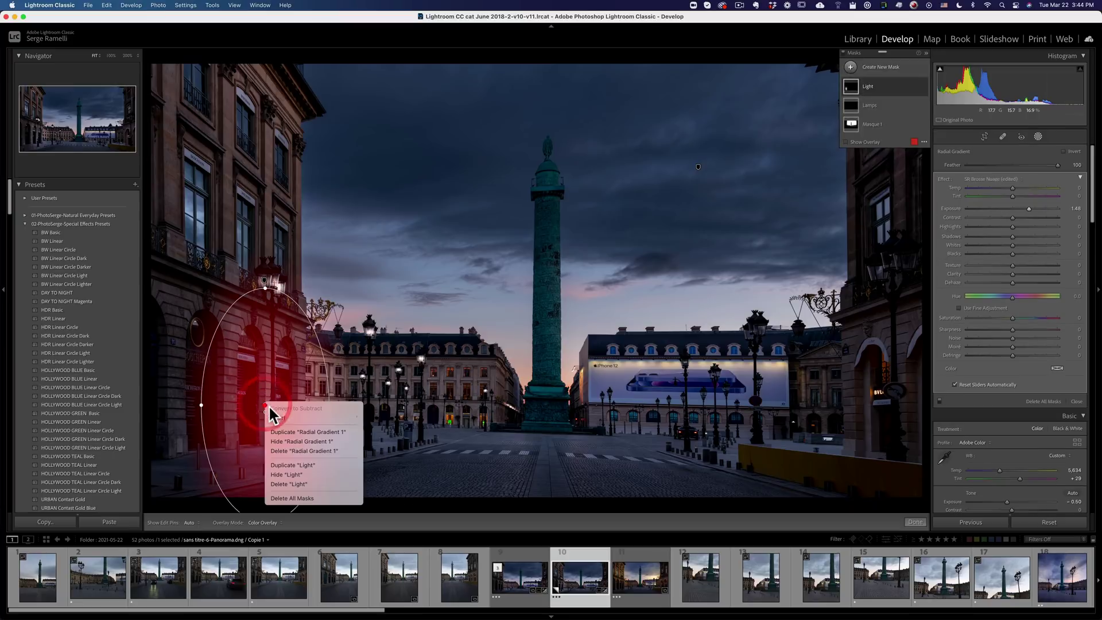
{"action": "left_click", "coordinate": [291, 429]}
{"action": "left_click_drag", "start_coordinate": [264, 411], "coordinate": [381, 392]}
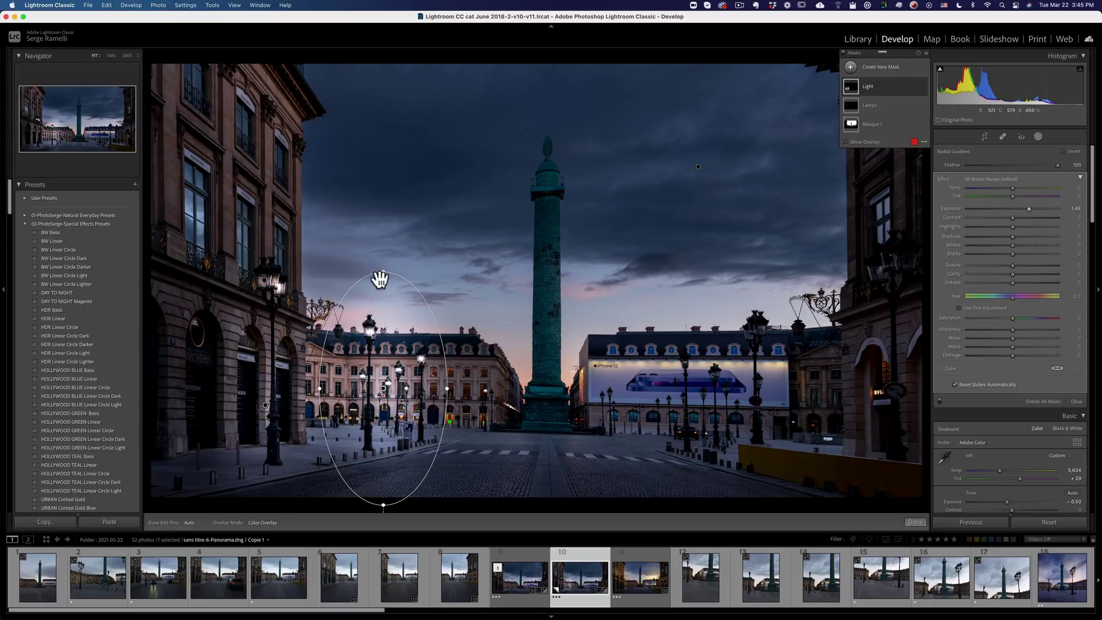
{"action": "left_click_drag", "start_coordinate": [381, 273], "coordinate": [379, 320]}
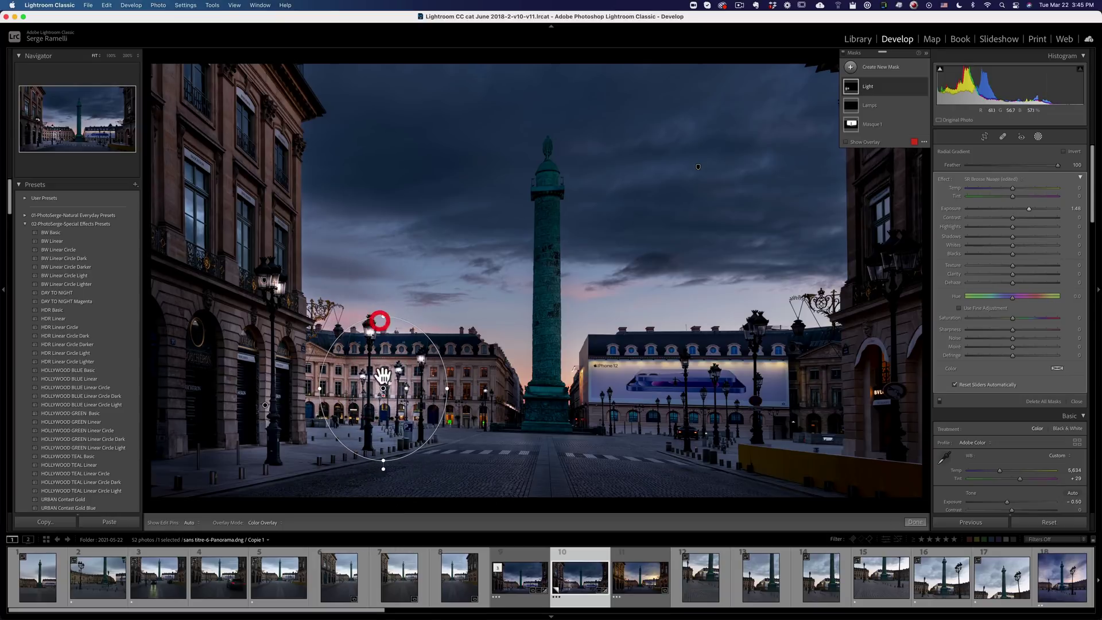
{"action": "left_click_drag", "start_coordinate": [382, 376], "coordinate": [388, 418]}
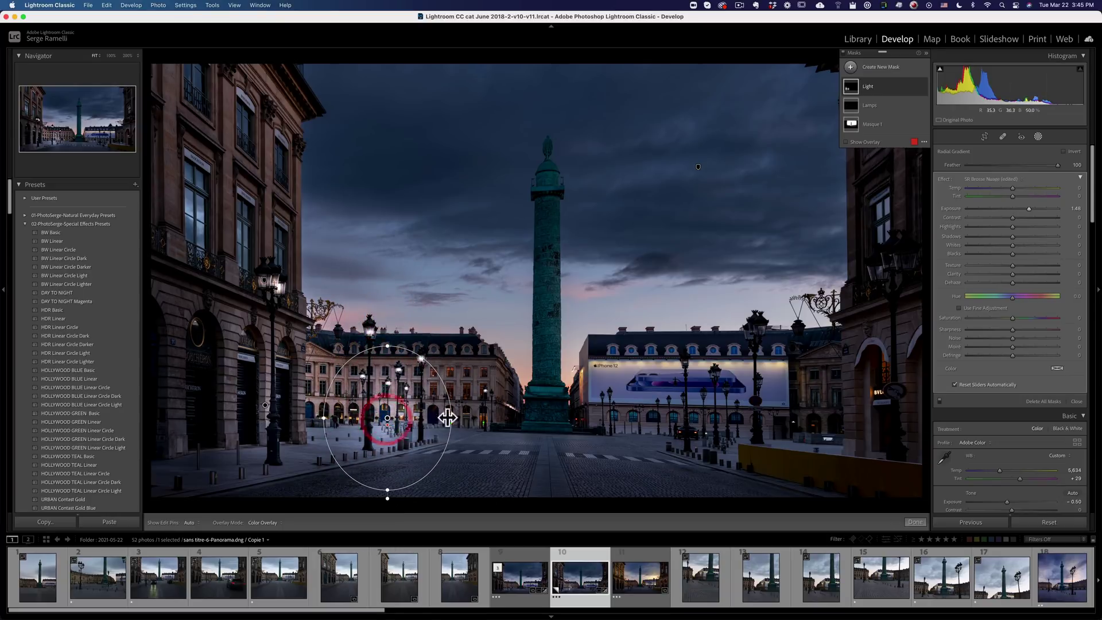
{"action": "left_click", "coordinate": [917, 522]}
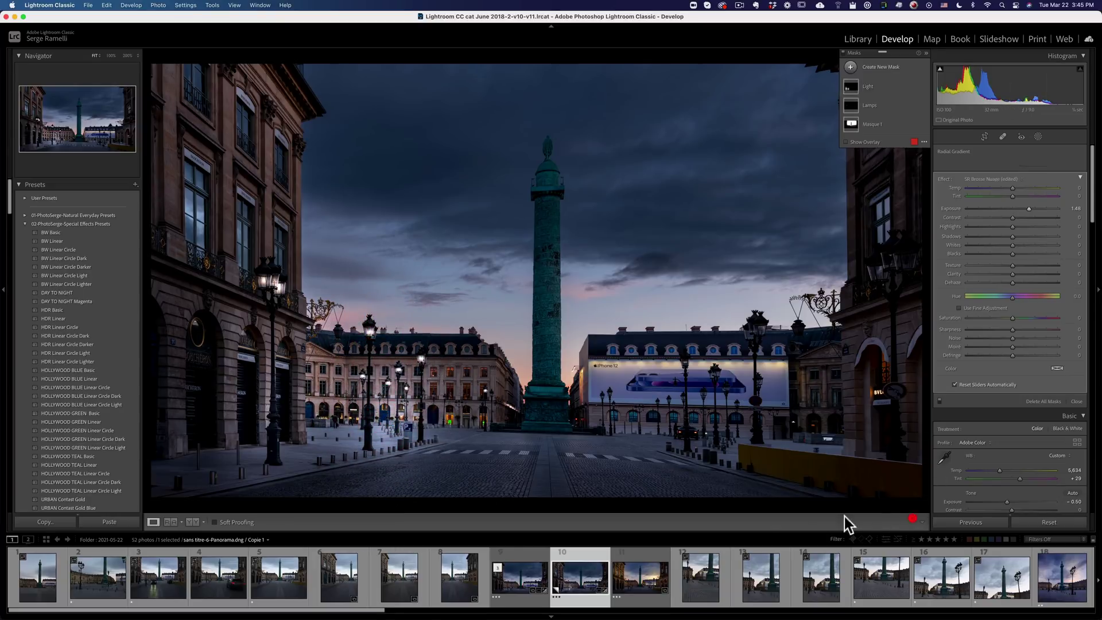
In photo 9's masks, brighten Lampadaire to Exposure 2.74 and Eclairage to 0.81
{"action": "left_click", "coordinate": [517, 570]}
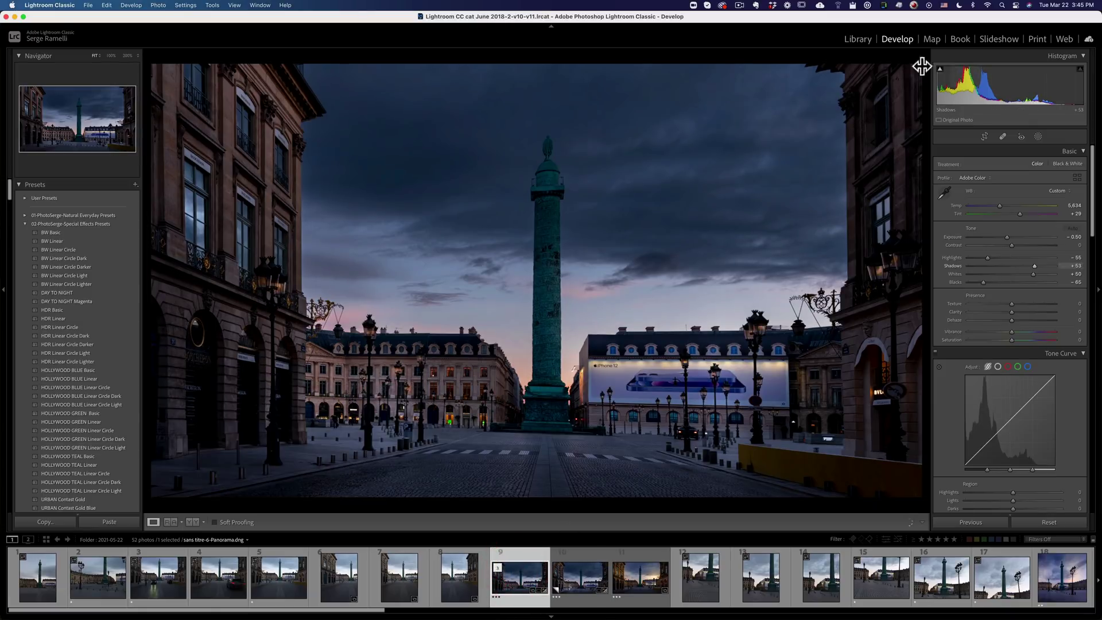
{"action": "left_click", "coordinate": [1038, 137]}
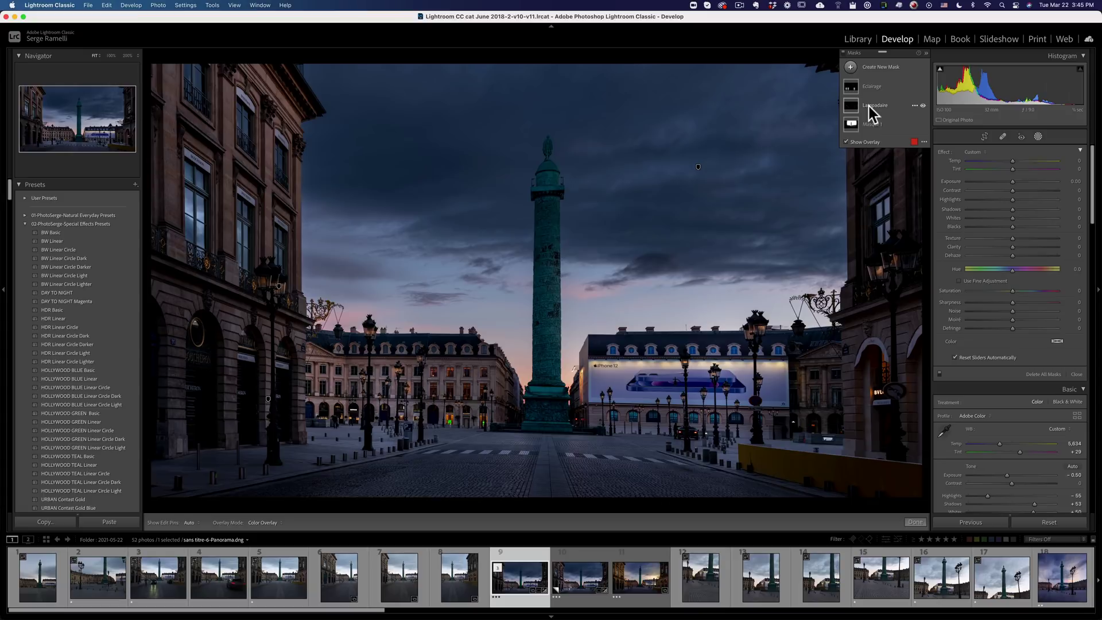
{"action": "left_click", "coordinate": [887, 106]}
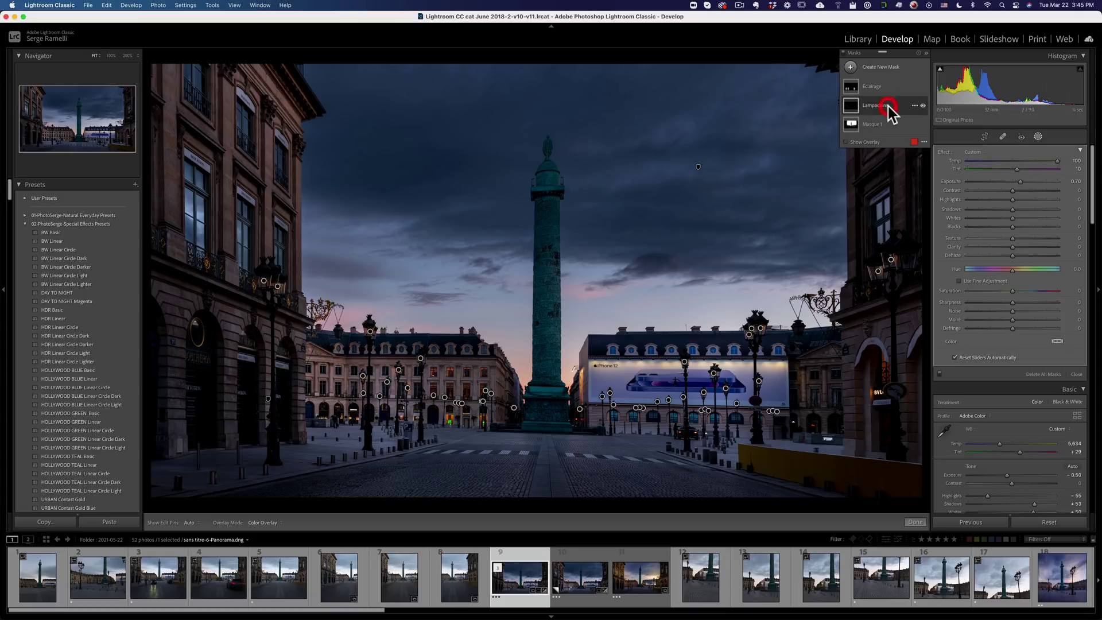
{"action": "left_click", "coordinate": [880, 88]}
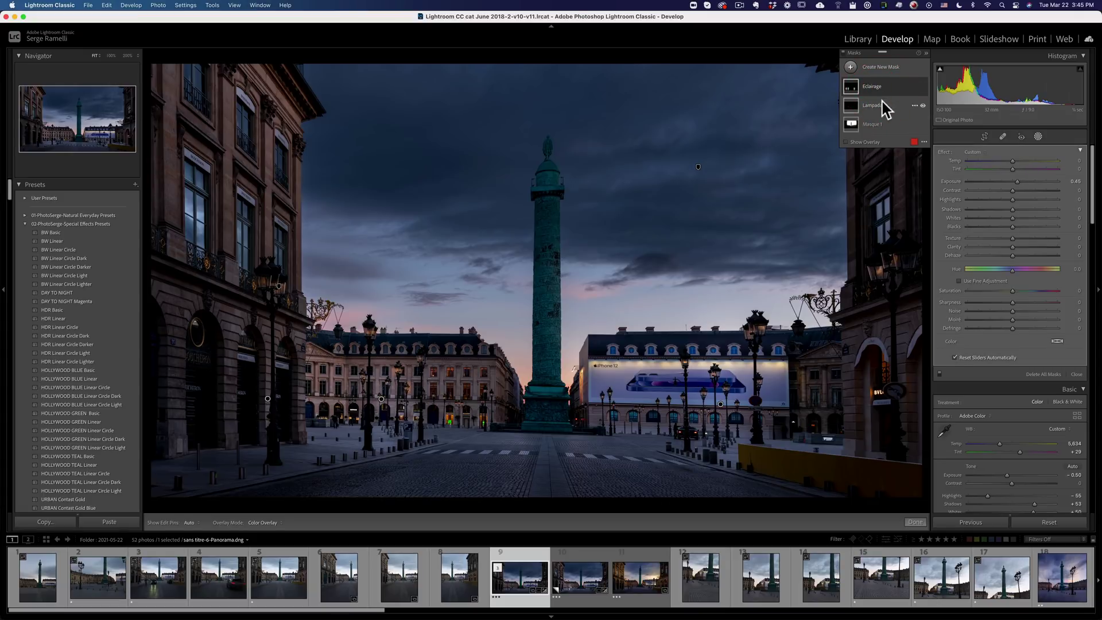
{"action": "left_click", "coordinate": [883, 103]}
{"action": "left_click_drag", "start_coordinate": [1019, 180], "coordinate": [1043, 182]}
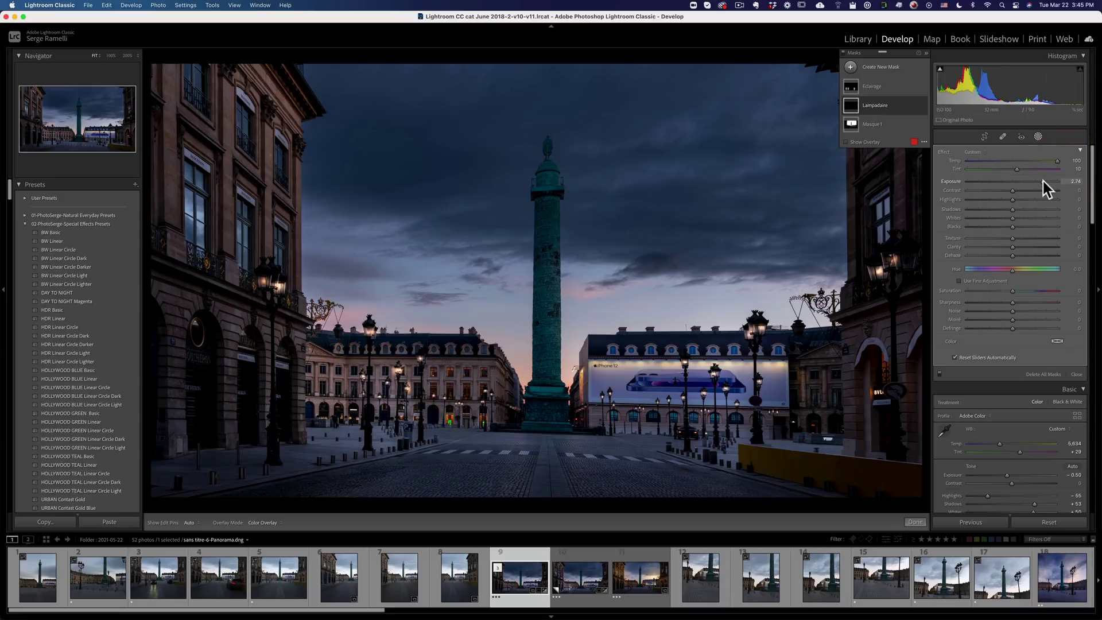
{"action": "left_click", "coordinate": [873, 87]}
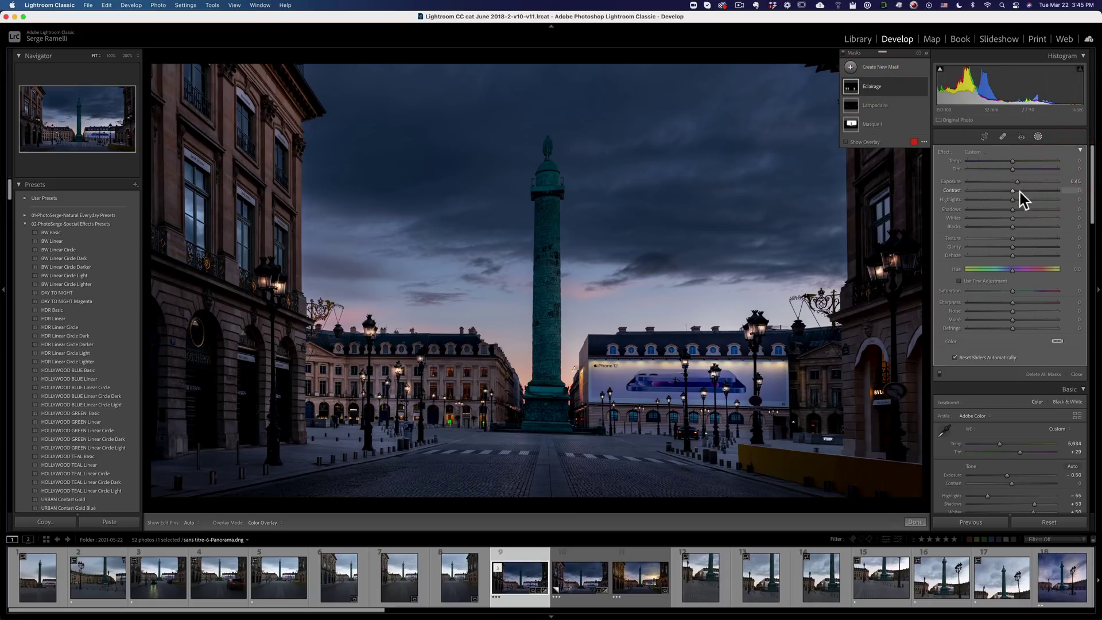
{"action": "mouse_move", "coordinate": [1020, 183]}
{"action": "left_mouse_down"}
{"action": "mouse_move", "coordinate": [1043, 185]}
{"action": "mouse_move", "coordinate": [1022, 188]}
{"action": "left_mouse_up"}
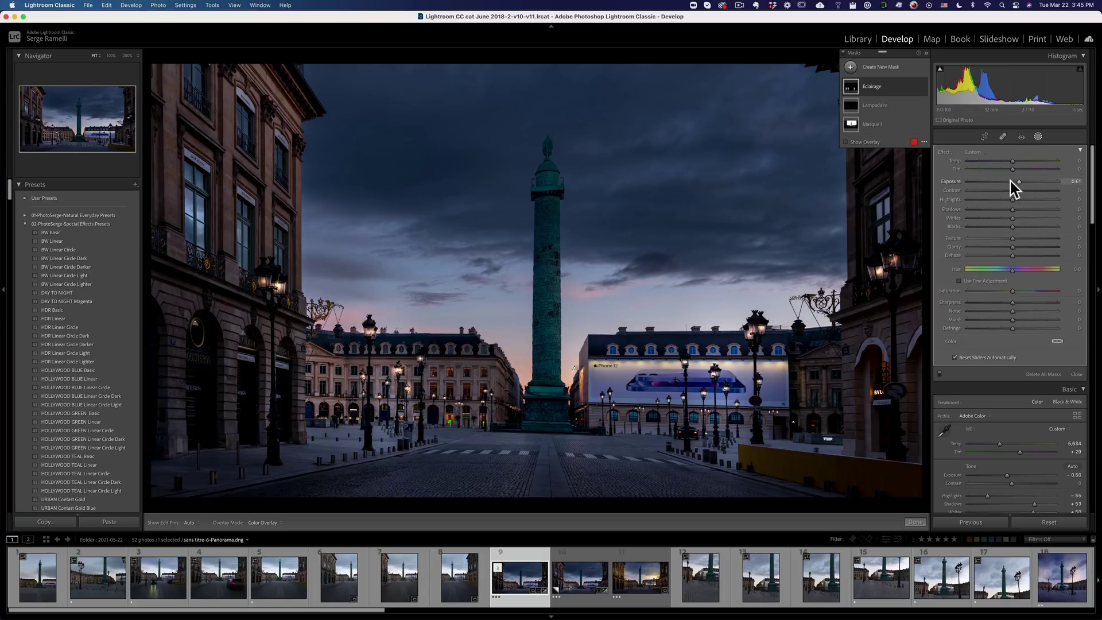
Select the Lampadaire mask's left-building lamp gradient and set edit pins to Always
{"action": "left_click", "coordinate": [881, 107]}
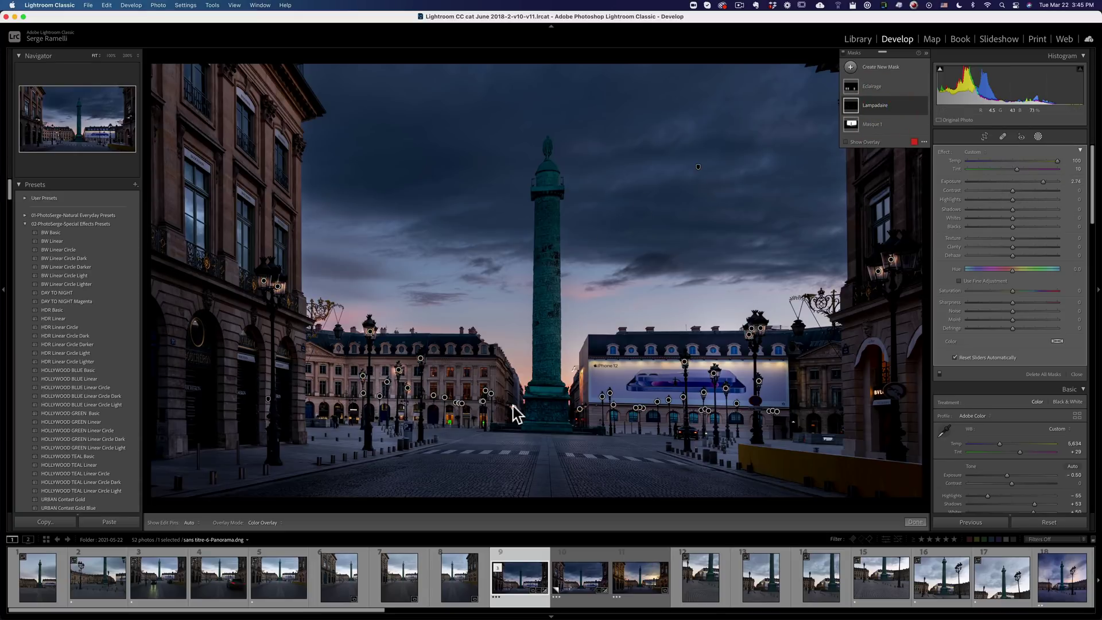
{"action": "left_click", "coordinate": [196, 525]}
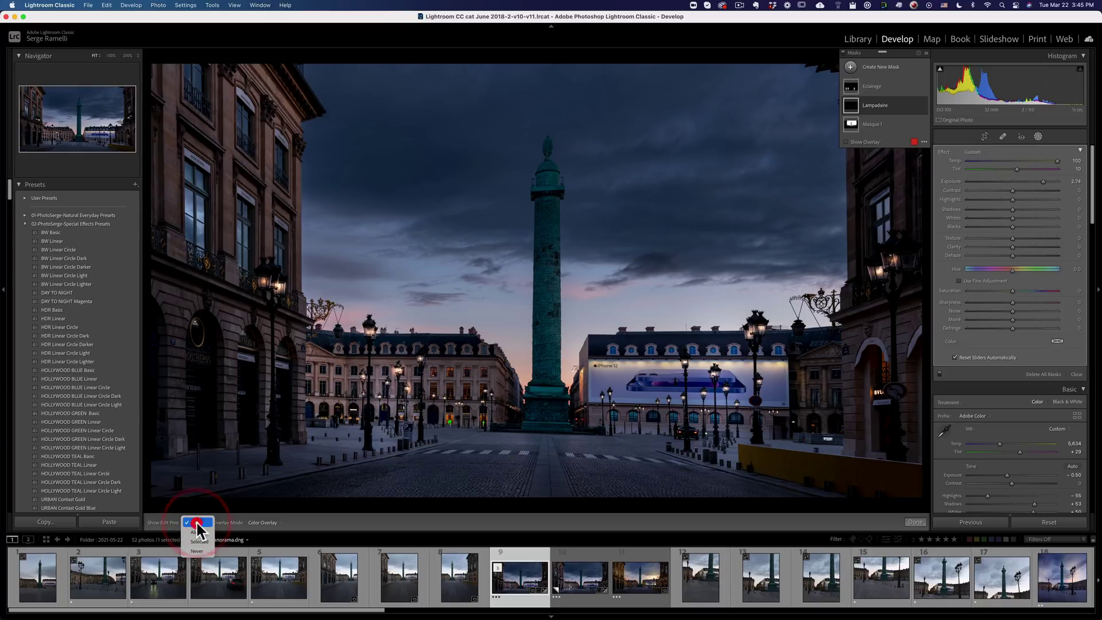
{"action": "left_click", "coordinate": [194, 522]}
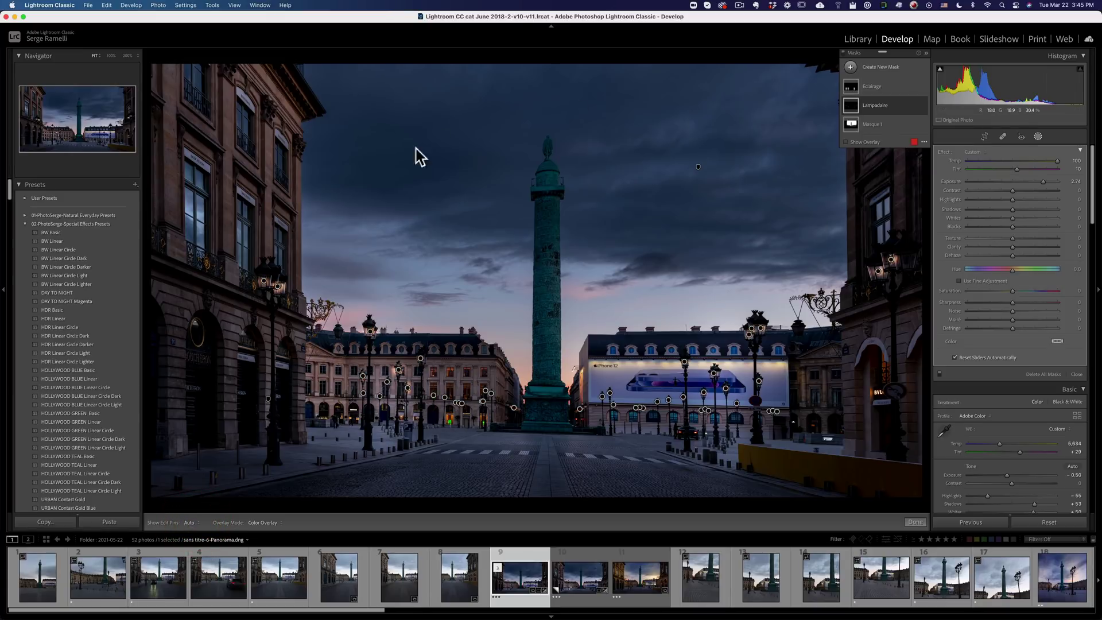
{"action": "left_click", "coordinate": [400, 372]}
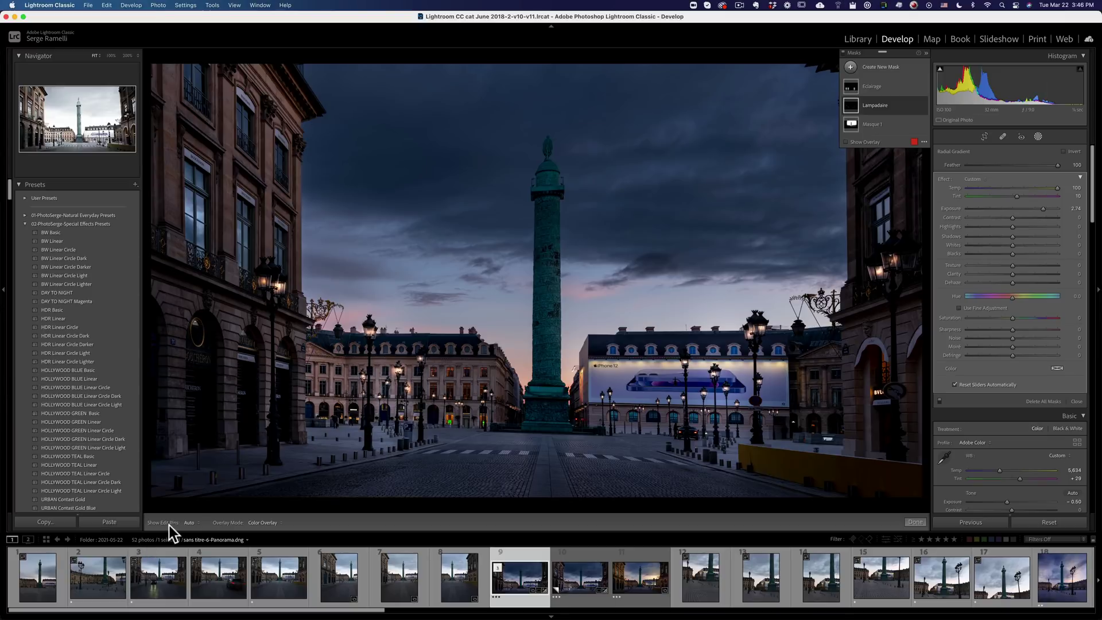
{"action": "left_click", "coordinate": [197, 532]}
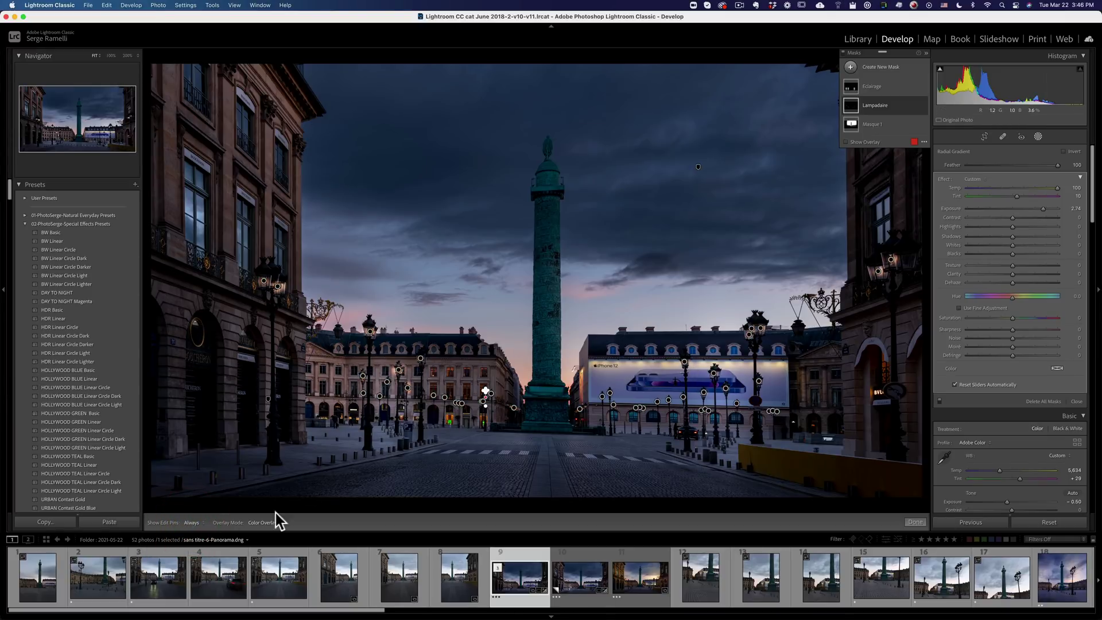
Switch edit pins to Selected, then Never, collapse the mask list, and restore pins to Auto
{"action": "left_click", "coordinate": [197, 523]}
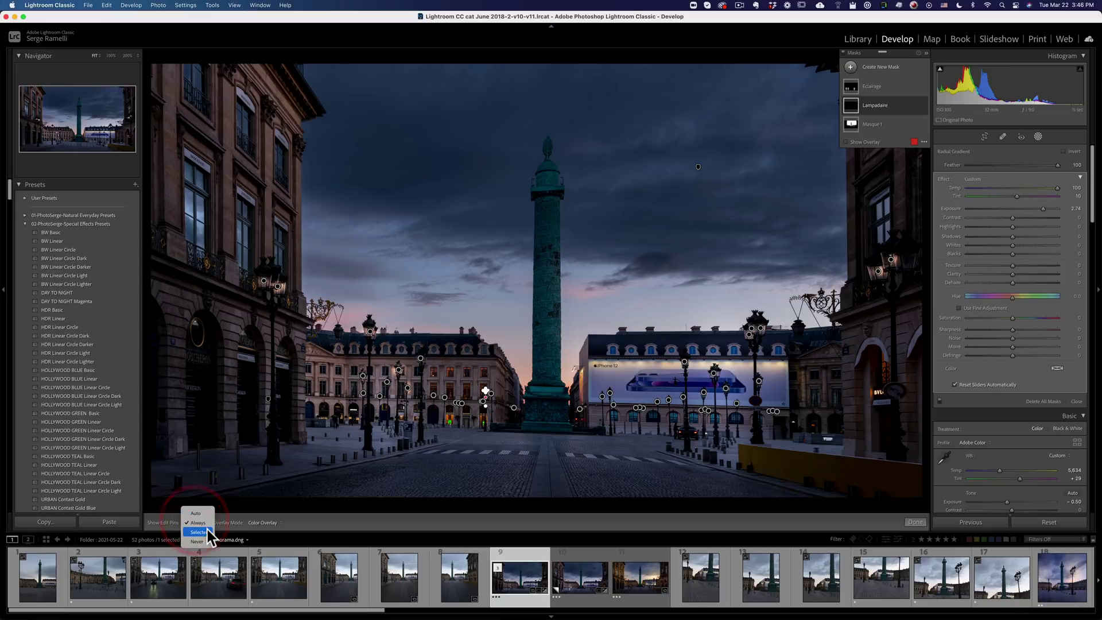
{"action": "left_click", "coordinate": [208, 524]}
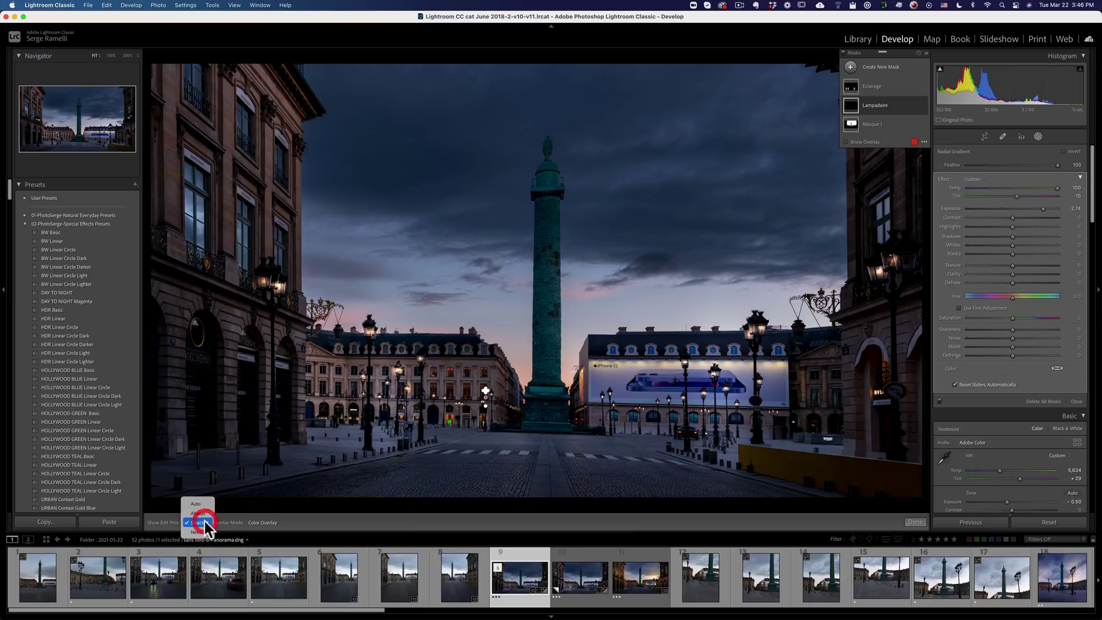
{"action": "left_click", "coordinate": [203, 532]}
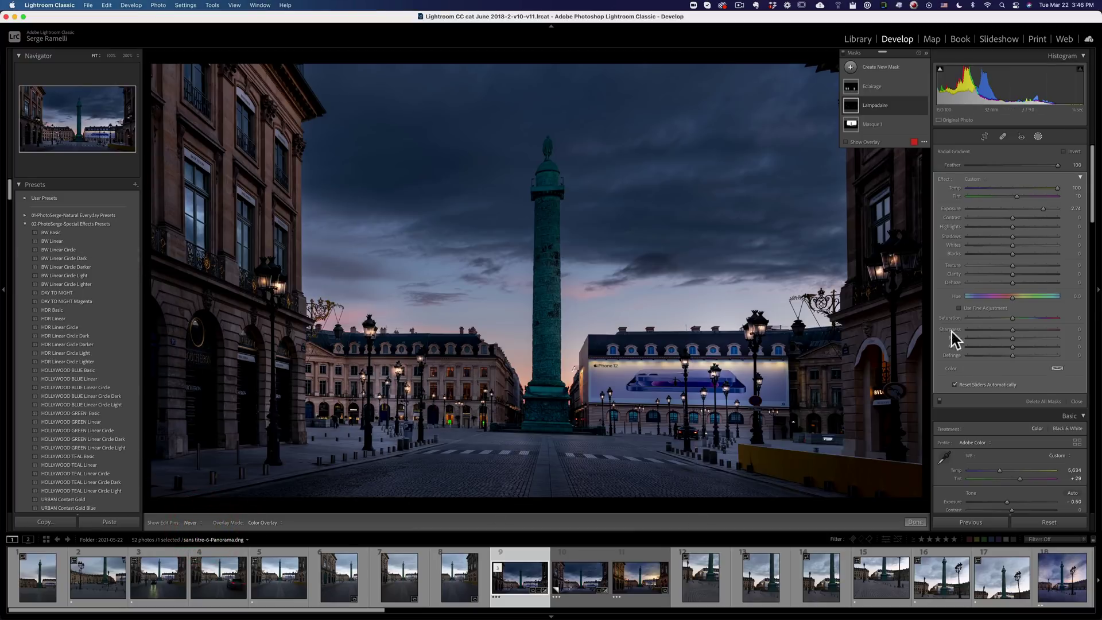
{"action": "left_click", "coordinate": [926, 53]}
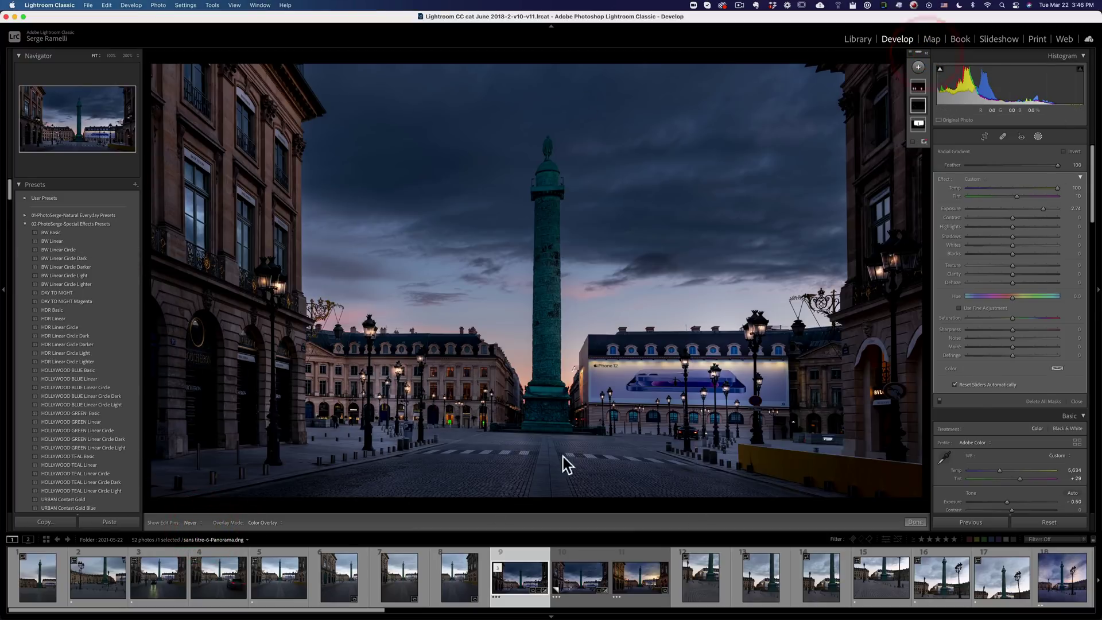
{"action": "left_click", "coordinate": [197, 522]}
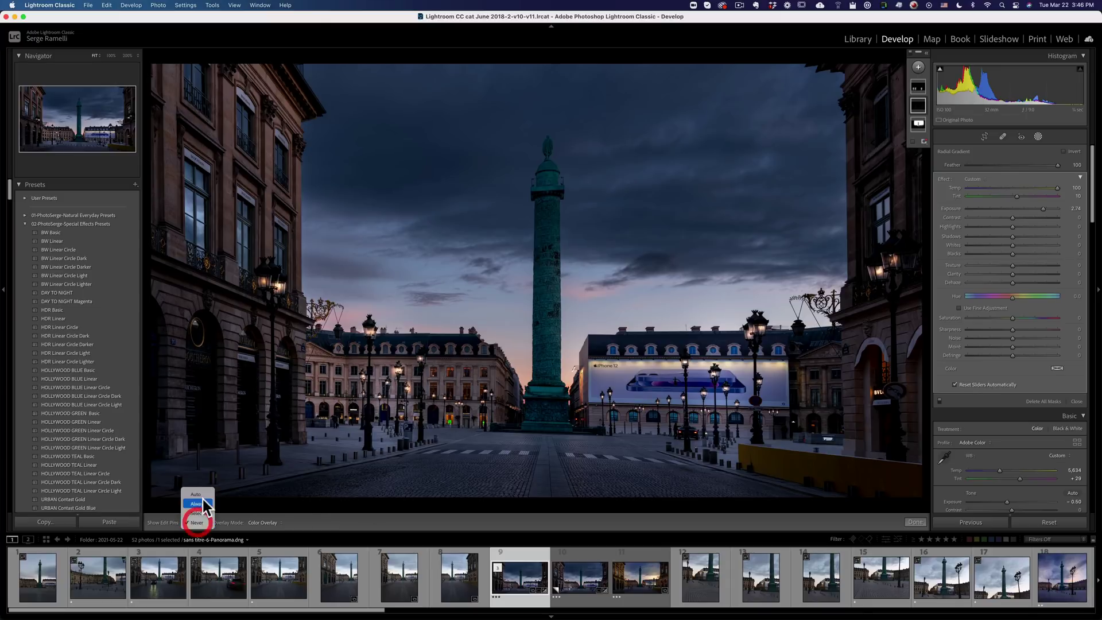
{"action": "left_click", "coordinate": [204, 504]}
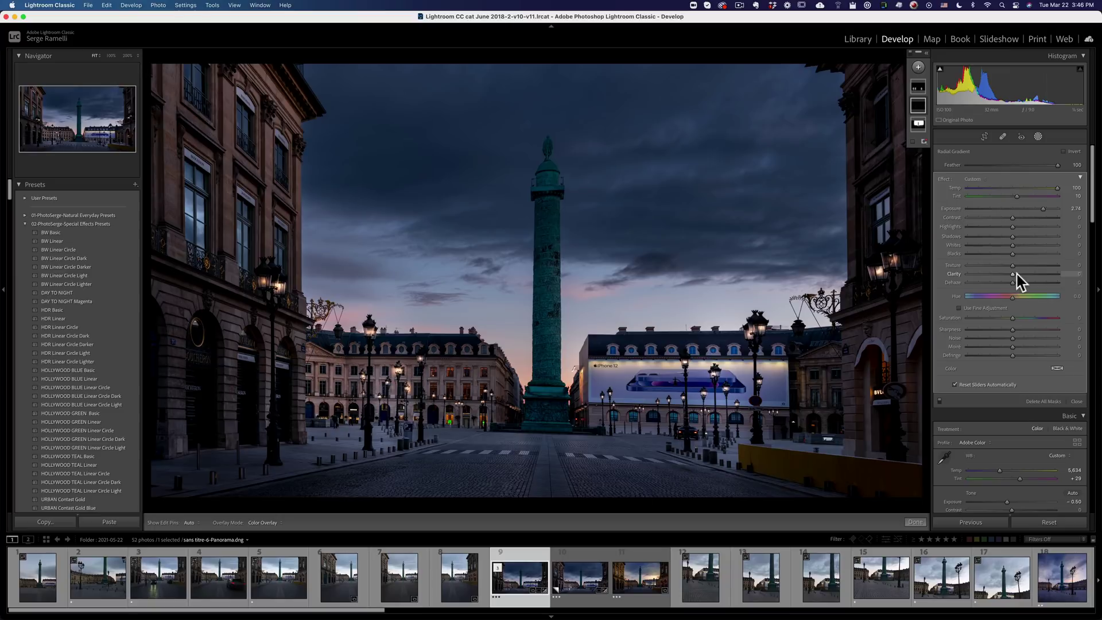
Drag the Lampadaire gradient's Exposure down from 2.74 to -0.07
{"action": "left_click_drag", "start_coordinate": [1043, 209], "coordinate": [1011, 219]}
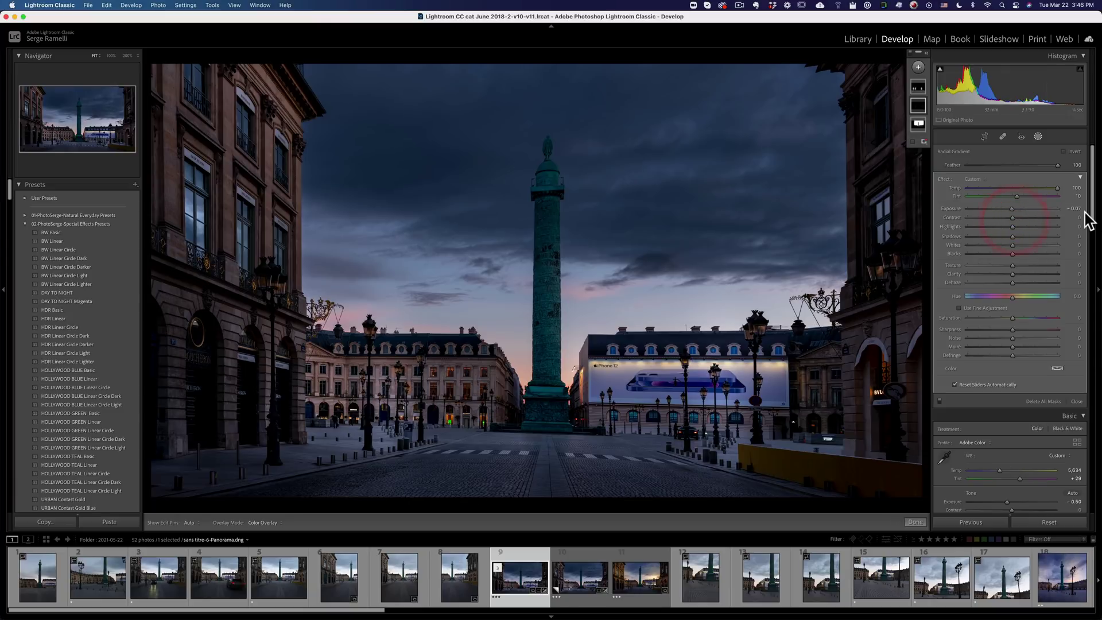